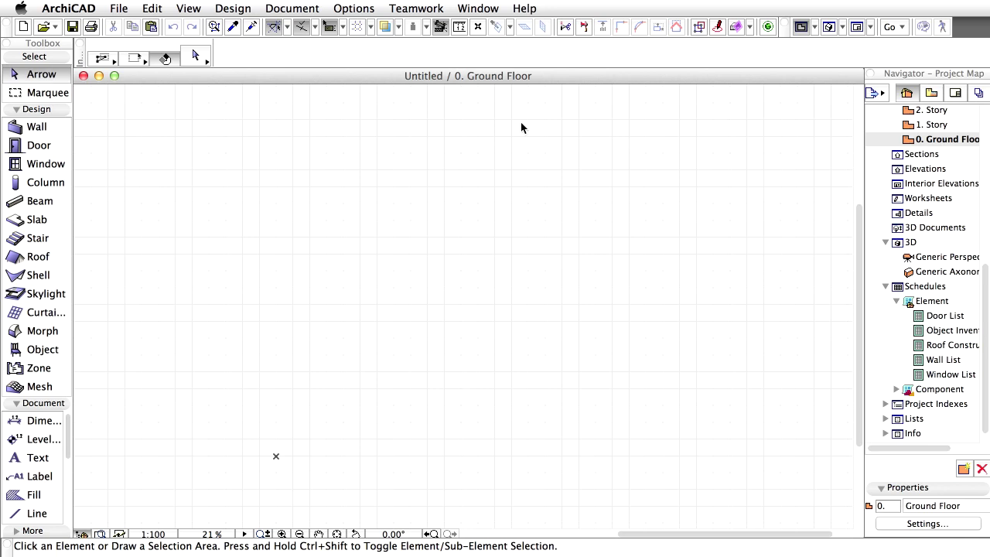
# - Open Design > Grid System settings, showing default axes A–E and 1–5 at 4800
pyautogui.click(232, 7)
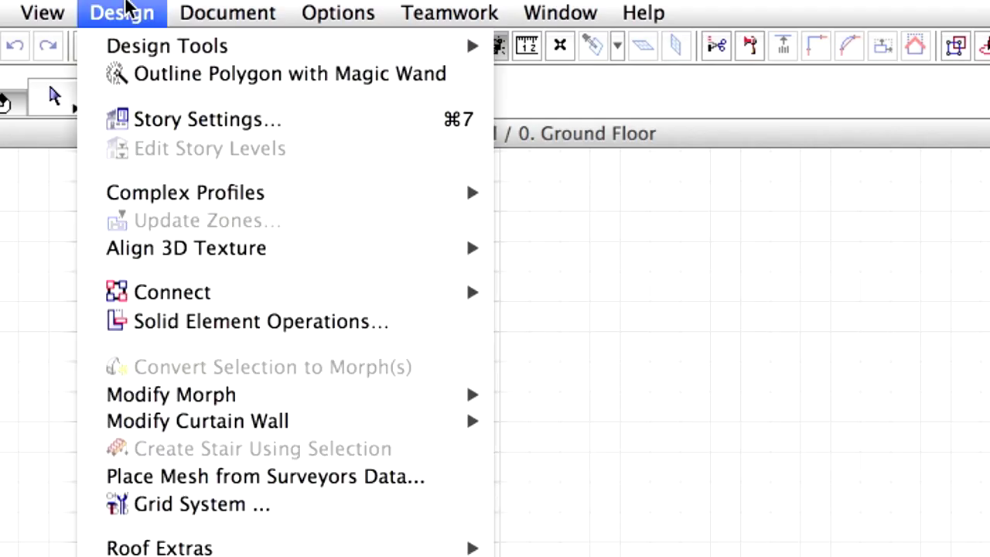
pyautogui.click(326, 510)
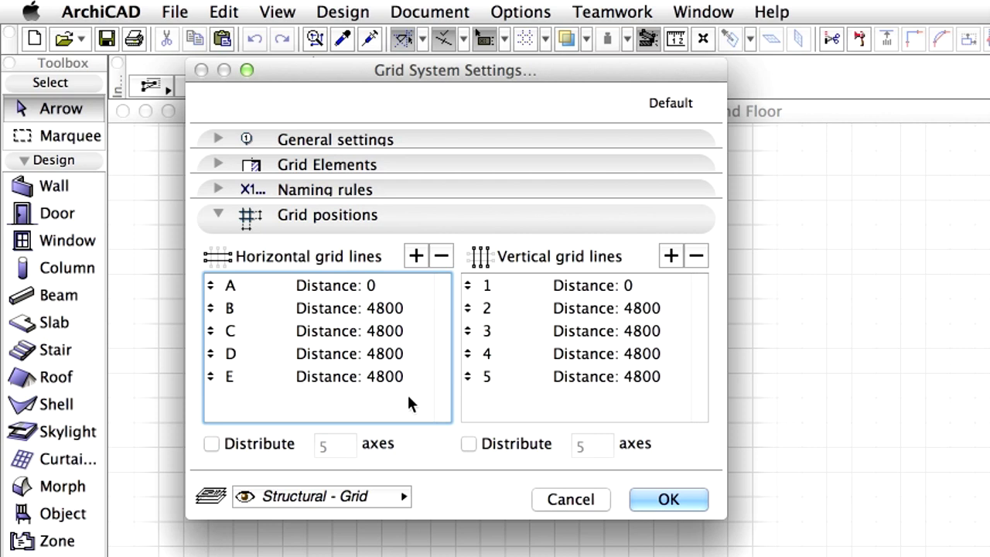
# - Reduce the horizontal grid to lines A and B, with B at 6000
pyautogui.click(379, 287)
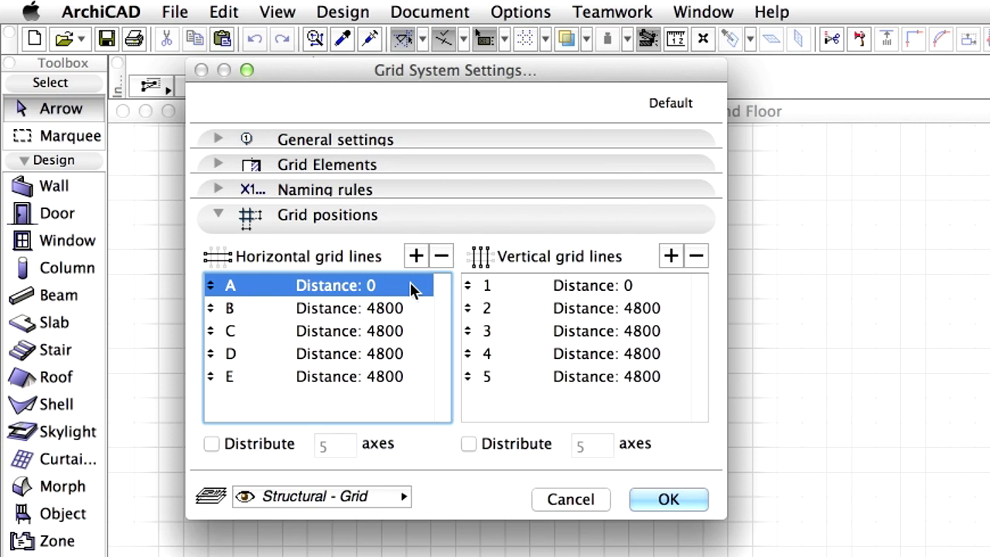
pyautogui.click(440, 260)
pyautogui.click(440, 260)
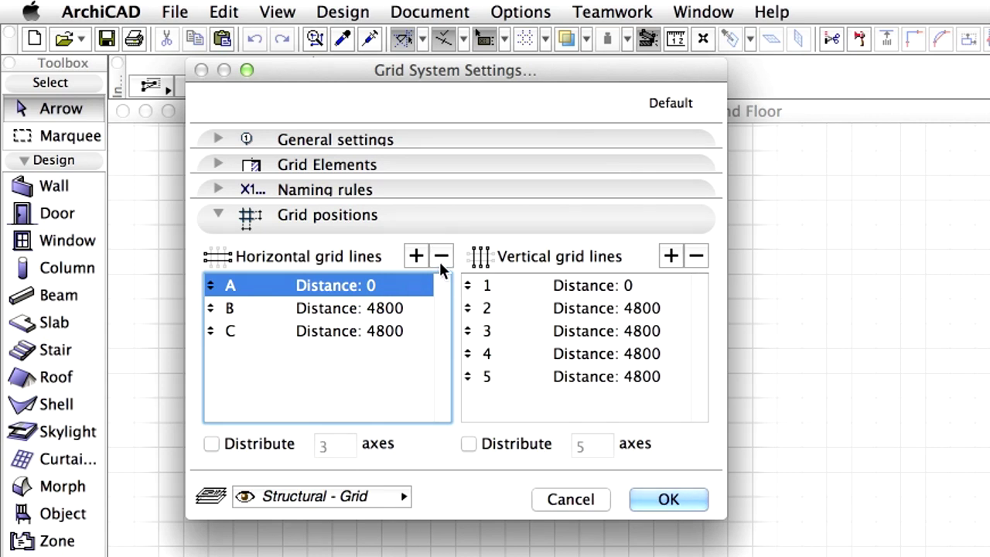
pyautogui.click(440, 258)
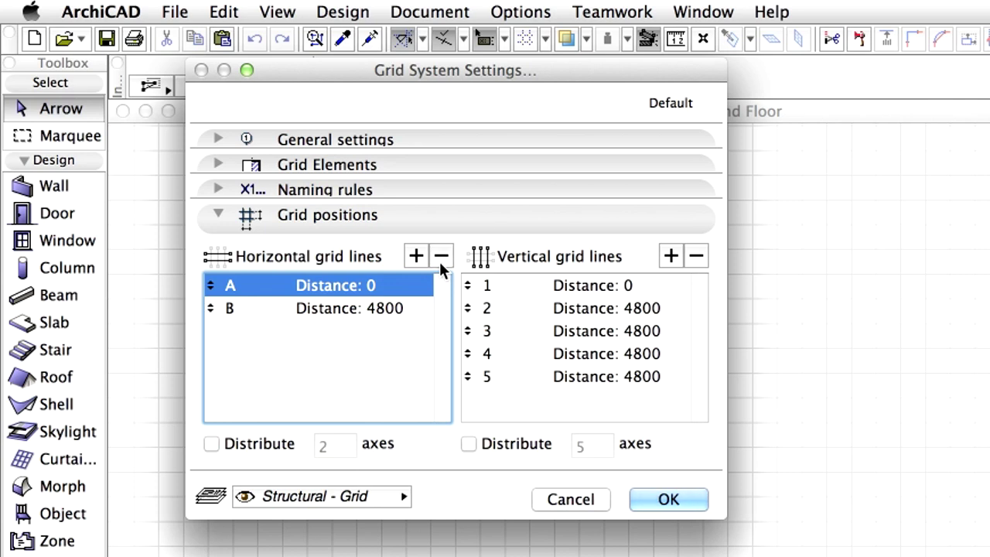
pyautogui.click(439, 260)
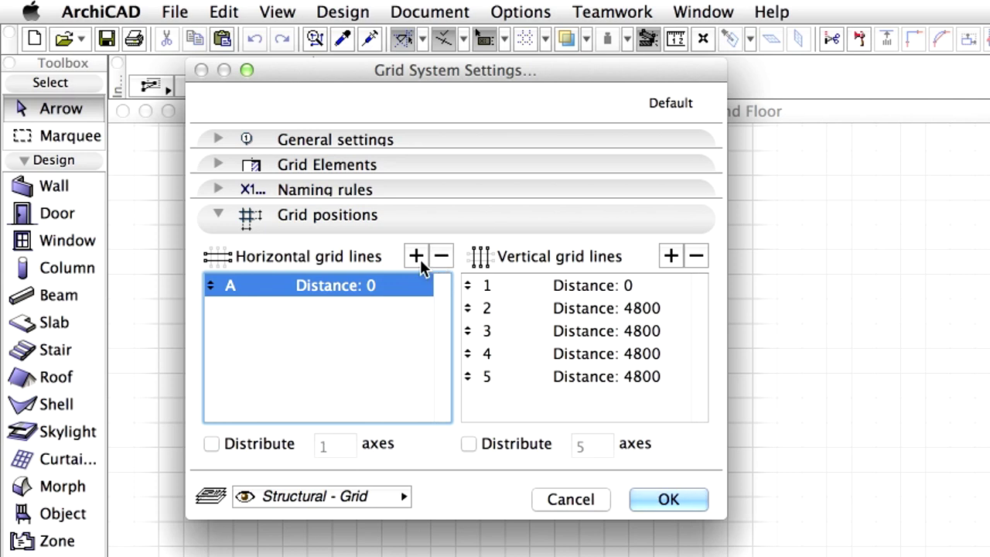
pyautogui.click(418, 259)
pyautogui.click(410, 308)
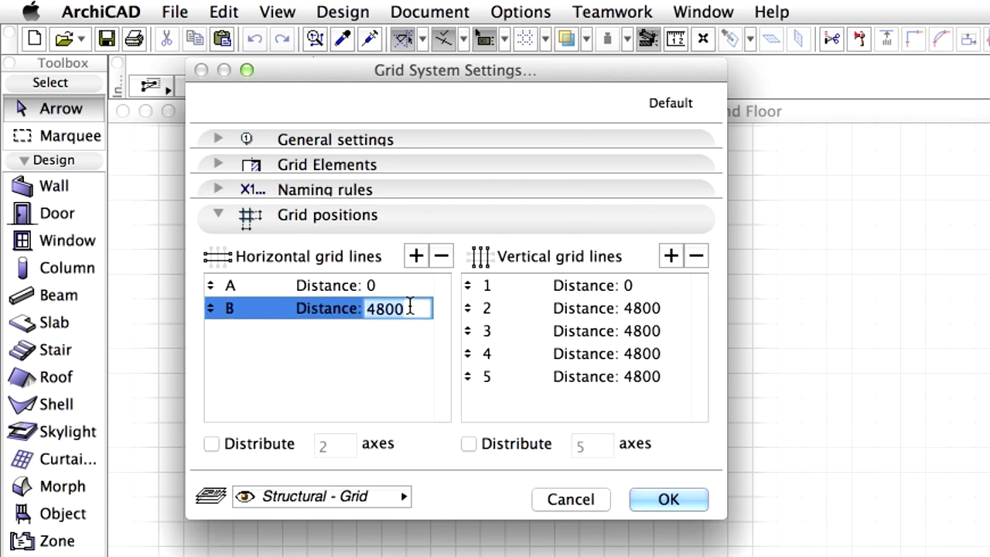
pyautogui.write('6000')
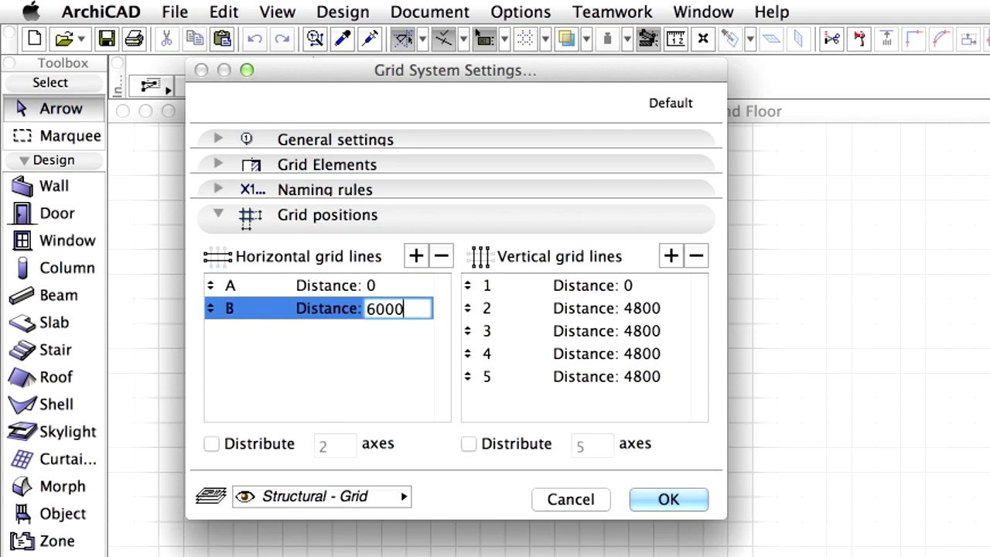
pyautogui.press('Tab')
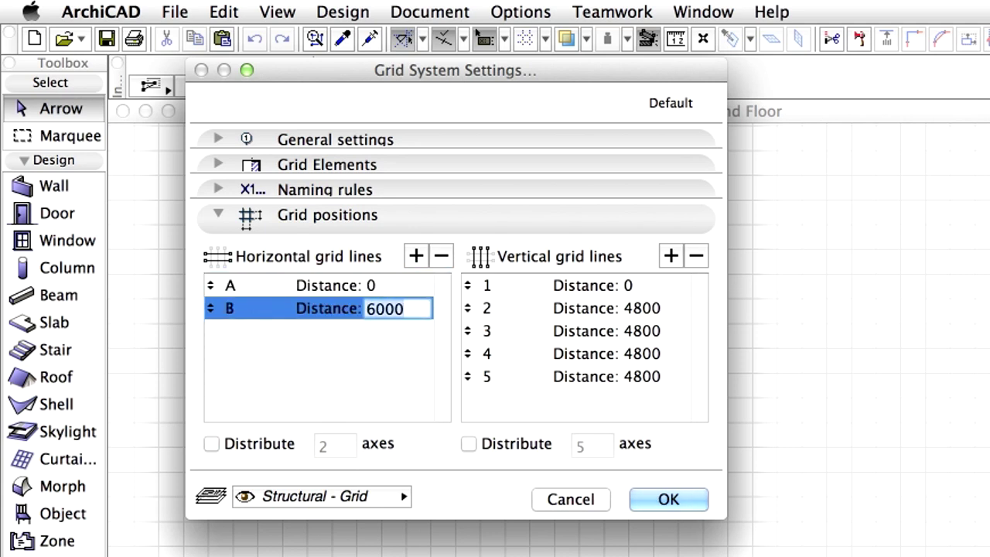
# - Add horizontal grid lines C through G, each 6000 apart
pyautogui.click(418, 260)
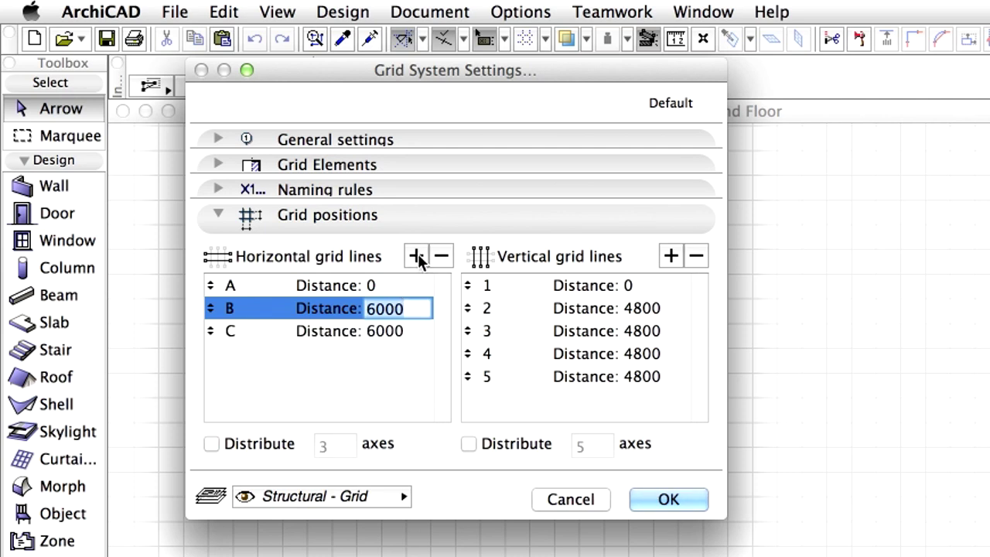
pyautogui.click(416, 257)
pyautogui.click(416, 256)
pyautogui.click(416, 256)
pyautogui.click(417, 256)
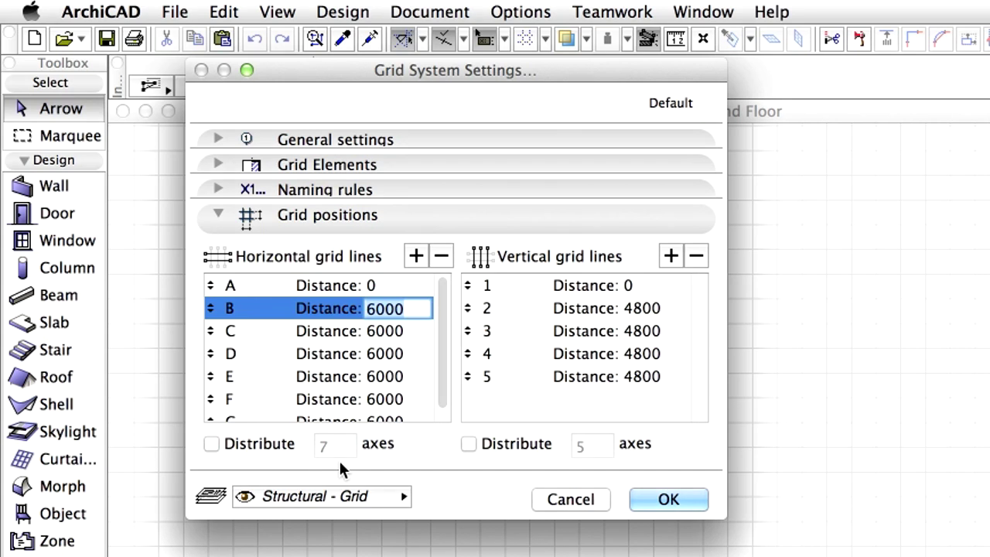
# - Reduce the vertical grid to lines 1 and 2, with line 2 at 6000
pyautogui.click(649, 405)
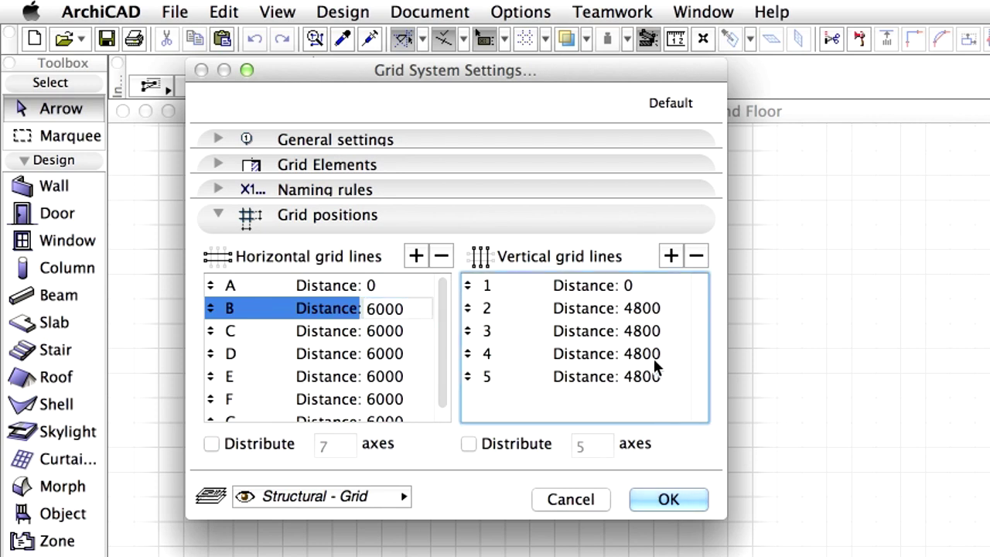
pyautogui.click(666, 285)
pyautogui.click(706, 254)
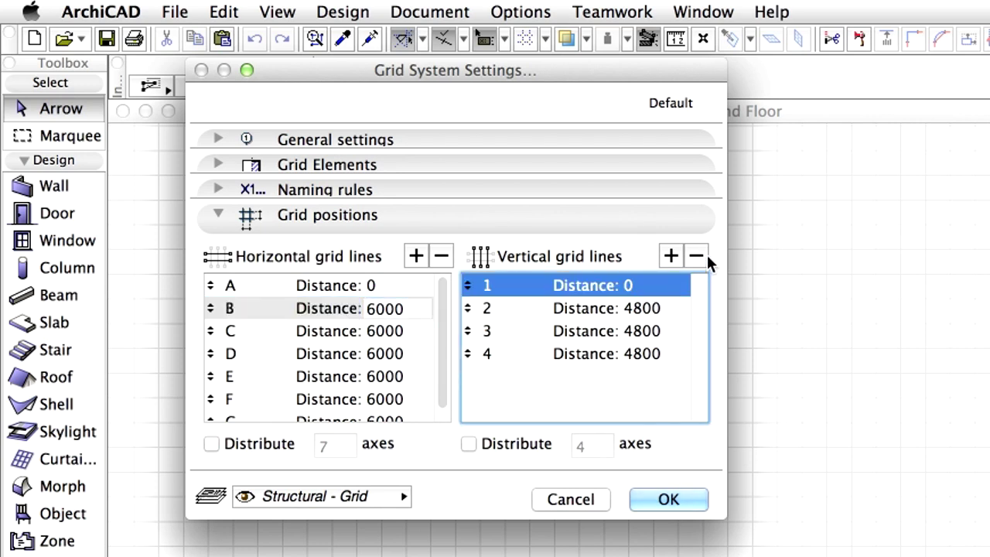
pyautogui.click(706, 254)
pyautogui.click(705, 254)
pyautogui.click(705, 254)
pyautogui.click(674, 255)
pyautogui.click(675, 308)
pyautogui.write('6000')
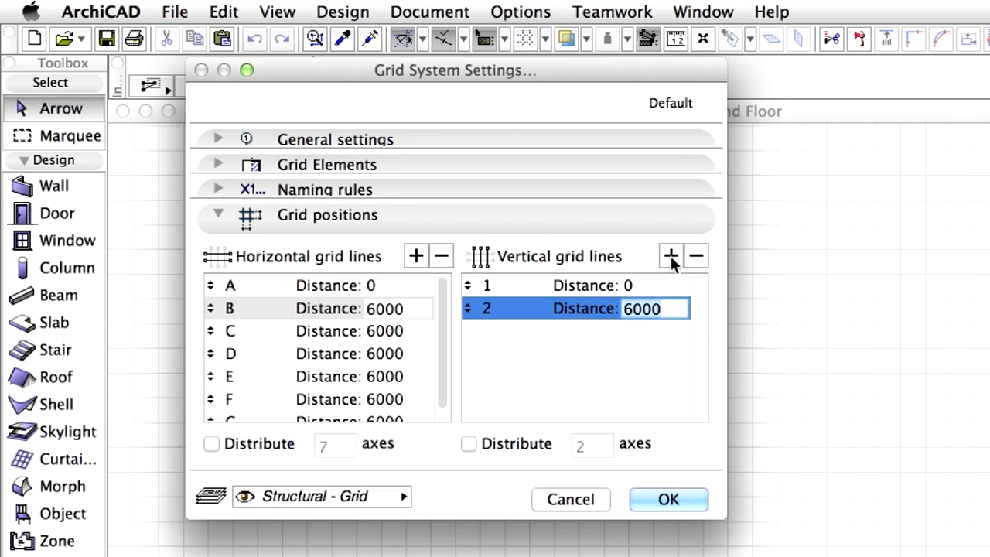
# - Add vertical grid lines up to twelve in total, each 6000 apart
pyautogui.click(671, 256)
pyautogui.click(671, 256)
pyautogui.click(671, 256)
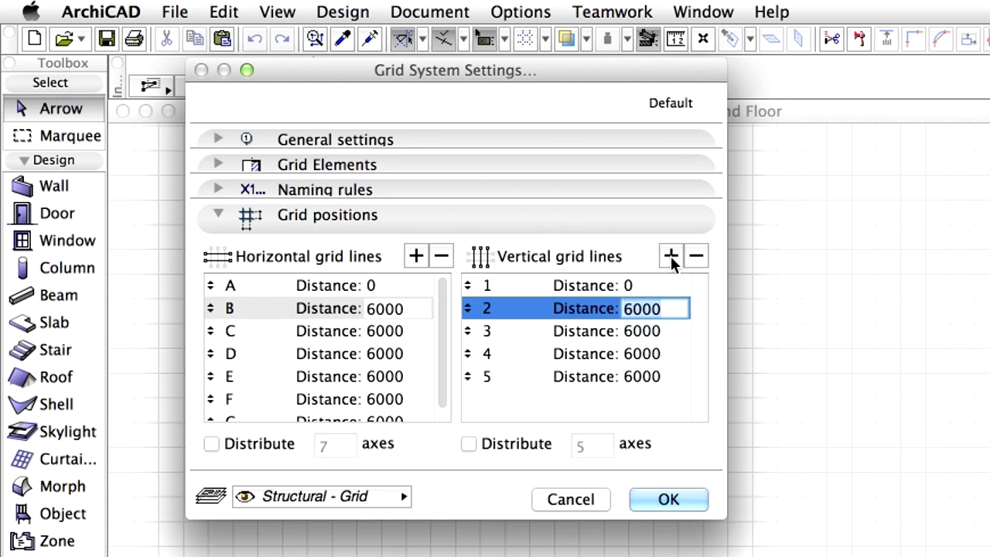
pyautogui.click(671, 256)
pyautogui.click(671, 256)
pyautogui.click(671, 256)
pyautogui.click(671, 256)
pyautogui.click(671, 256)
pyautogui.click(670, 256)
pyautogui.click(671, 256)
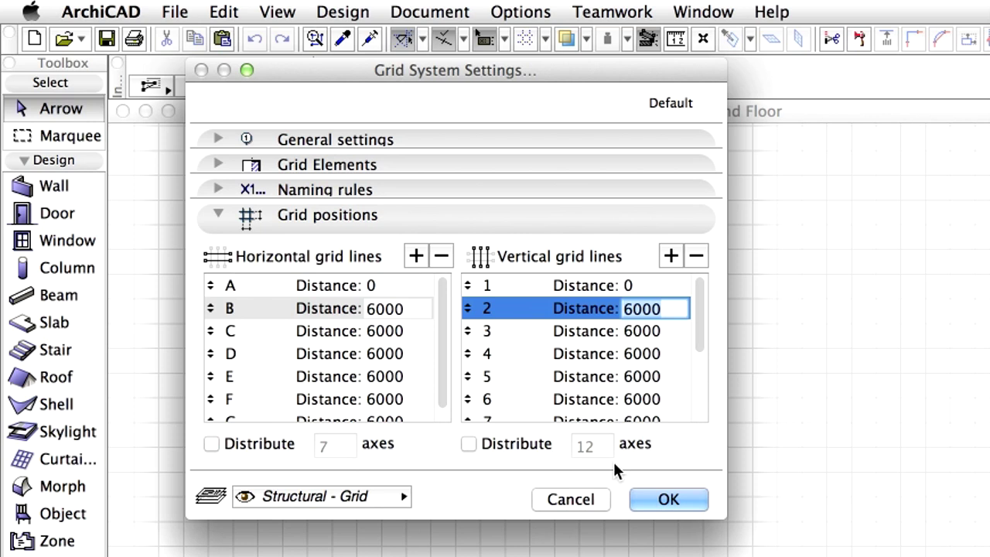
# - In General settings, keep Column as the element placed at grid line intersections
pyautogui.click(458, 217)
pyautogui.click(458, 144)
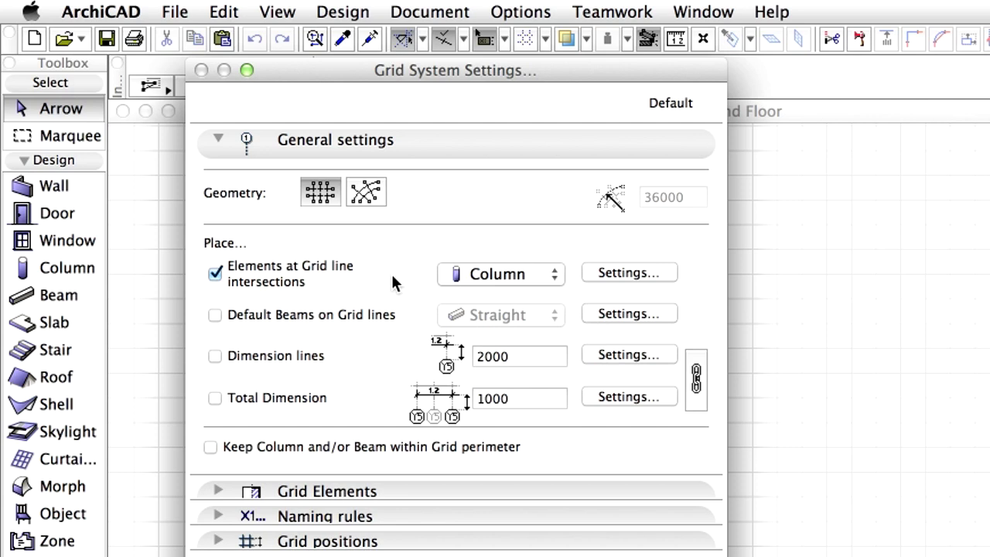
pyautogui.click(519, 275)
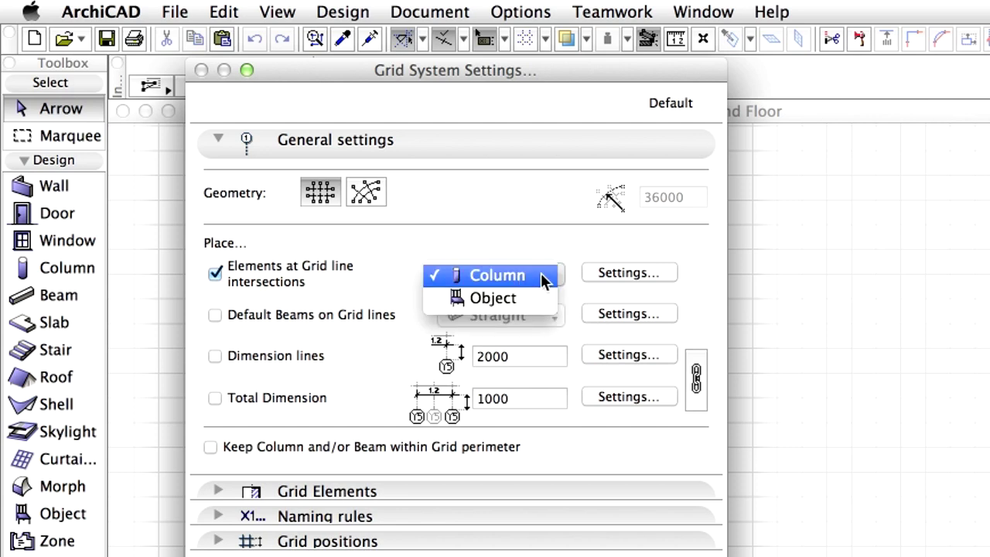
pyautogui.click(542, 277)
# - Check the default column's top is linked to 1. Story with a -200 offset
pyautogui.click(651, 271)
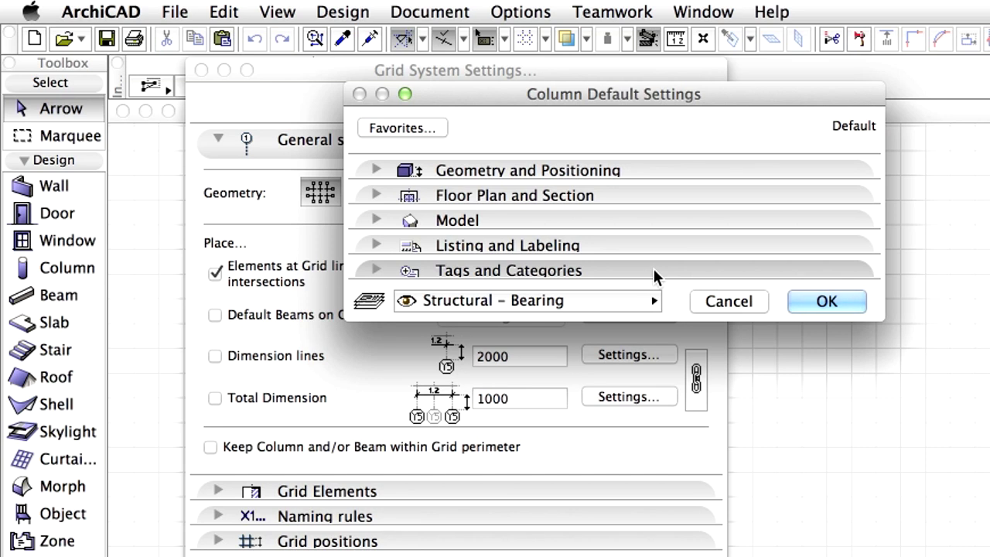
pyautogui.click(583, 171)
pyautogui.click(565, 248)
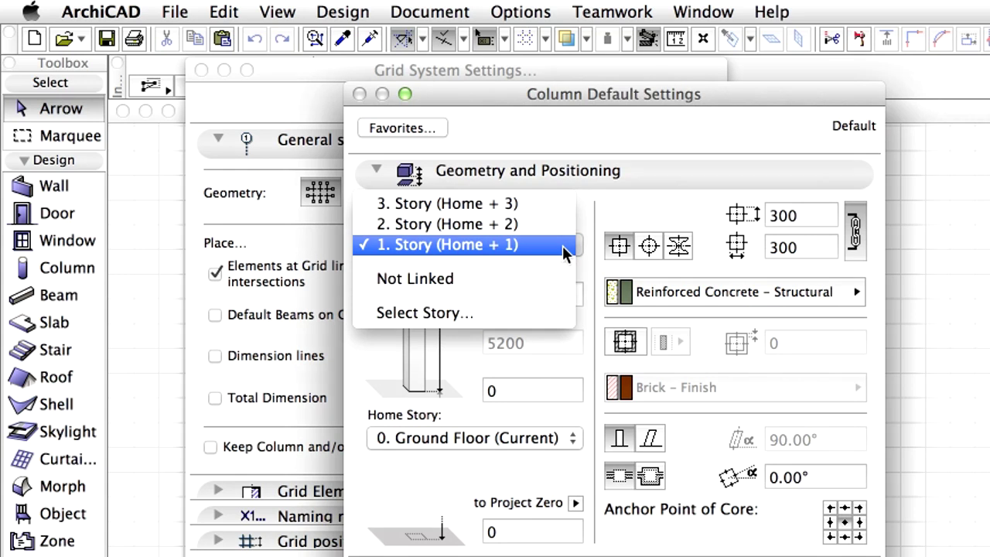
pyautogui.click(565, 246)
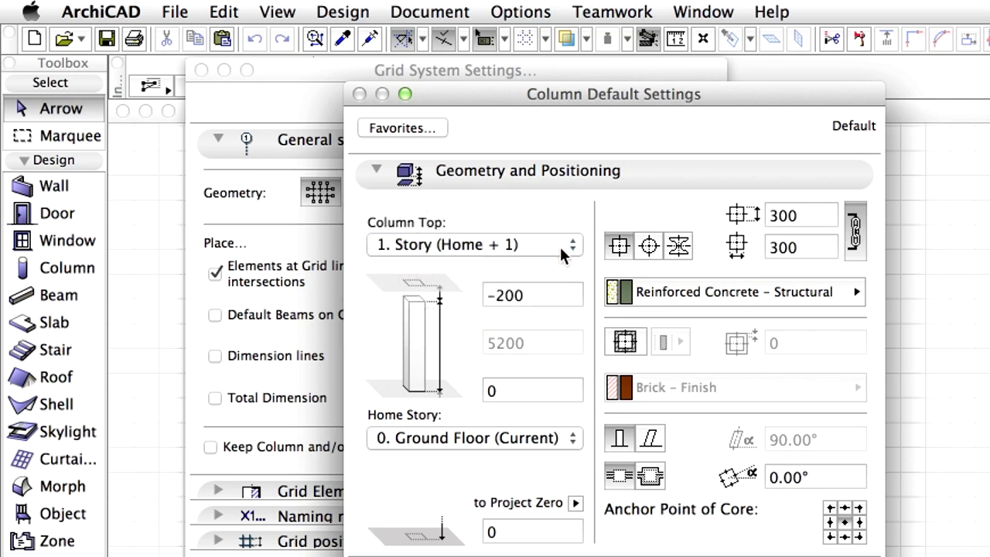
pyautogui.moveTo(546, 293); pyautogui.dragTo(475, 292)
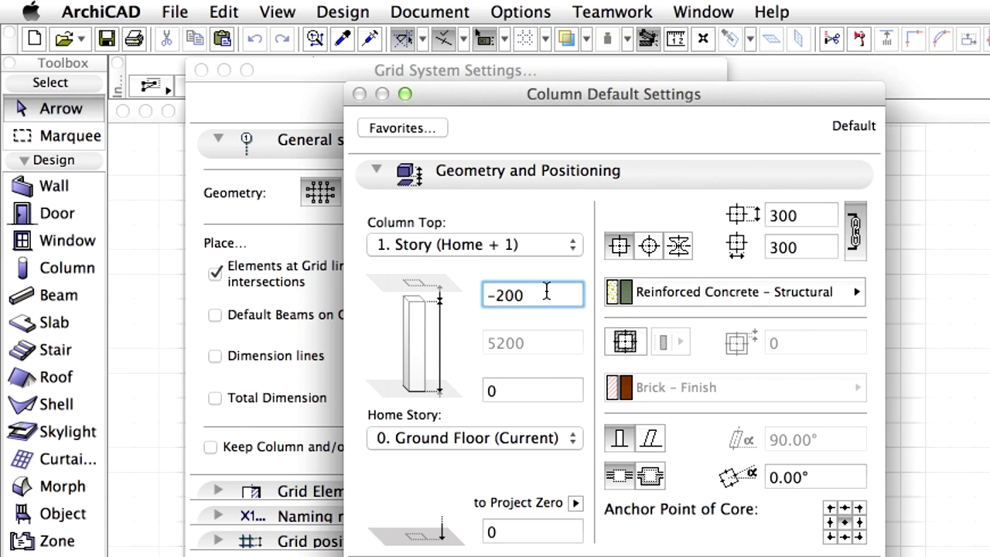
# - Review the 300 × 300 column size and keep the Reinforced Concrete – Structural material
pyautogui.click(805, 216)
pyautogui.moveTo(805, 216); pyautogui.dragTo(758, 215)
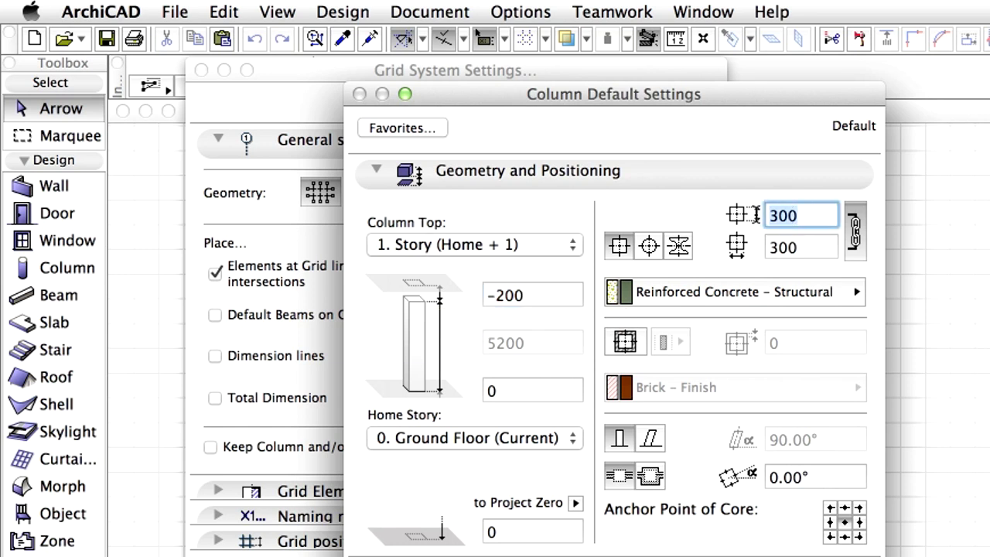
pyautogui.click(812, 247)
pyautogui.moveTo(812, 248); pyautogui.dragTo(749, 247)
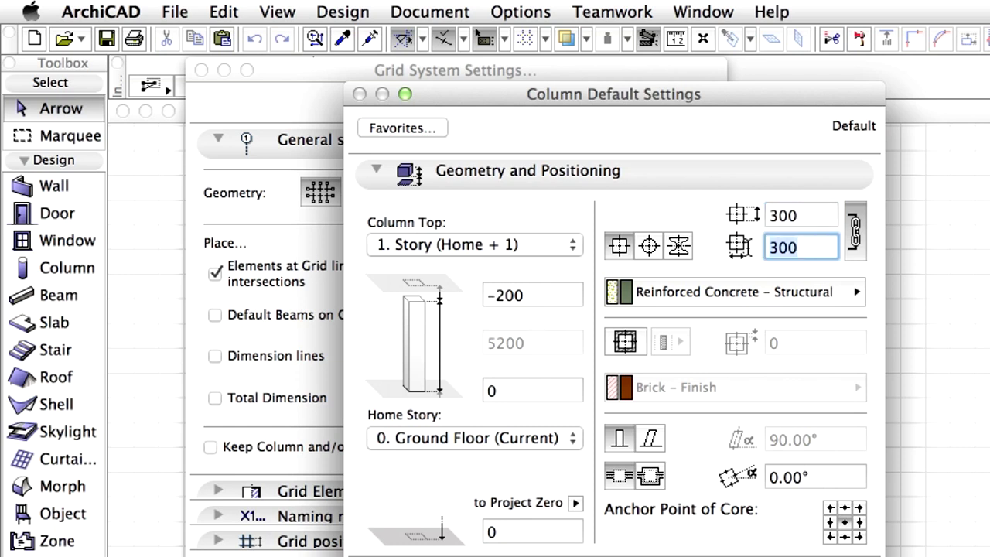
pyautogui.click(812, 246)
pyautogui.click(837, 298)
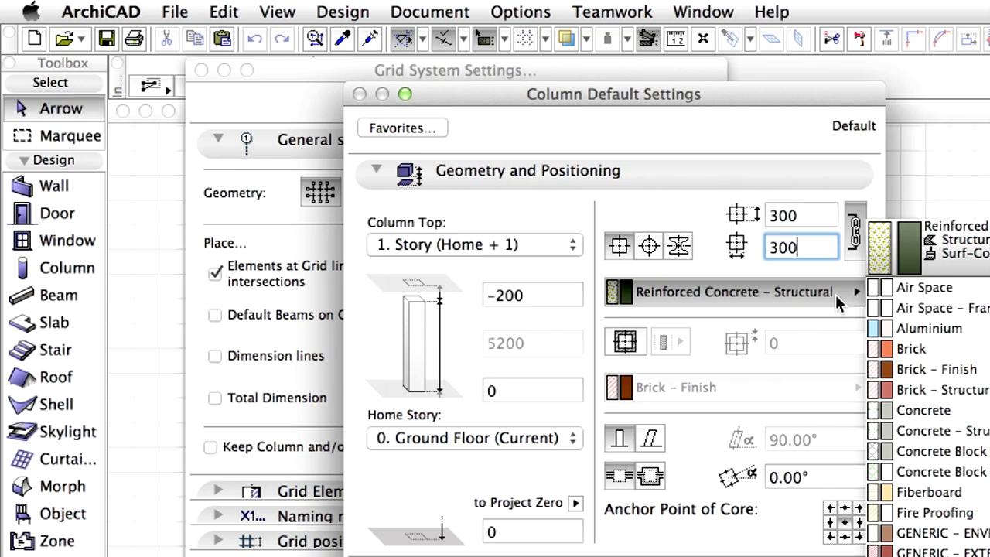
pyautogui.click(836, 294)
# - Review the column's Show on Stories setting under Floor Plan and Section
pyautogui.click(650, 178)
pyautogui.click(622, 200)
pyautogui.click(598, 258)
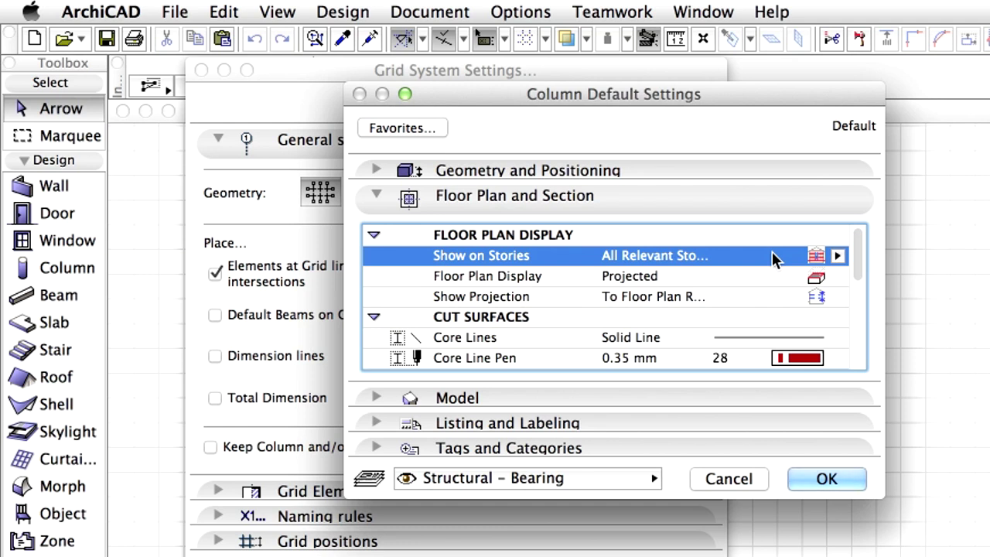
pyautogui.click(798, 198)
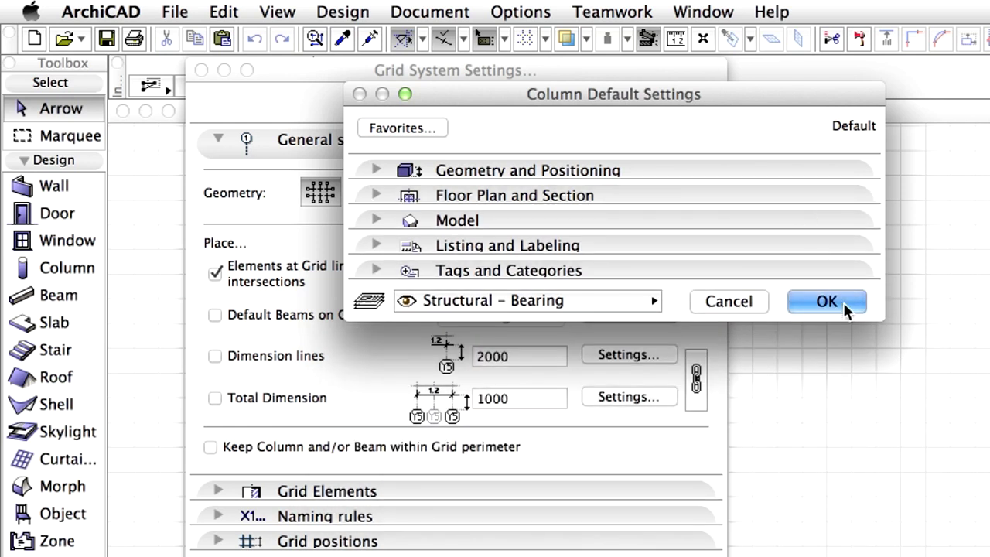
# - Accept the column defaults and display the Grid Elements options with the 4000 extension
pyautogui.click(845, 308)
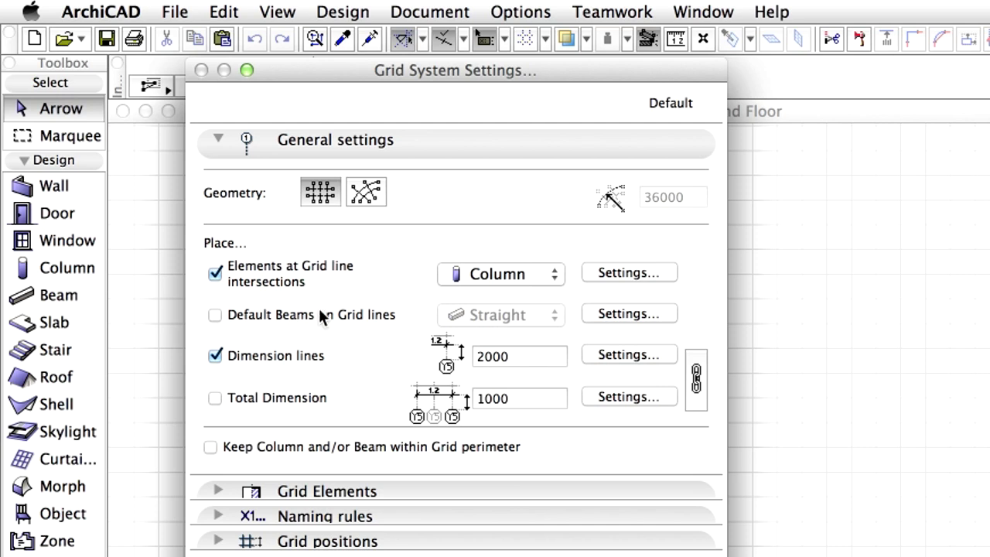
pyautogui.click(434, 145)
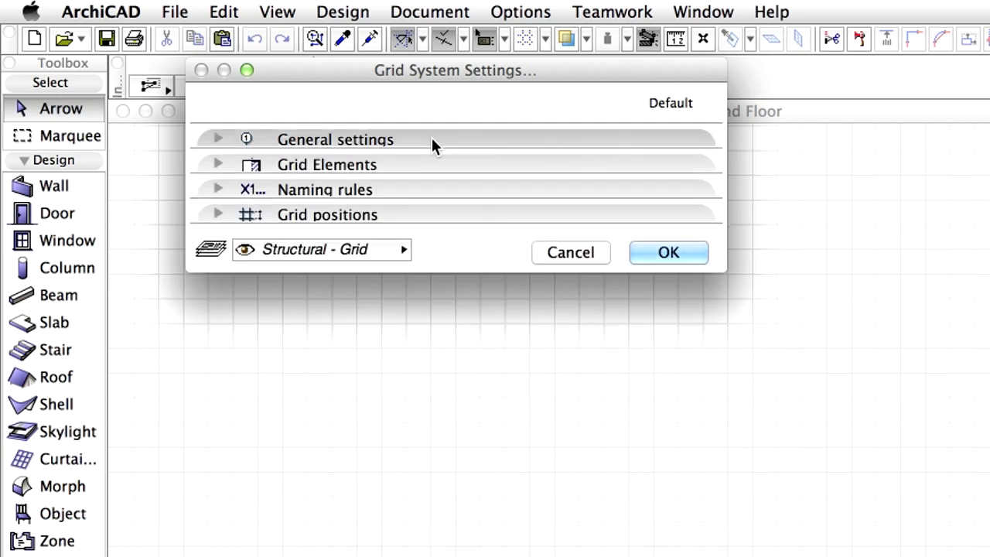
pyautogui.click(435, 164)
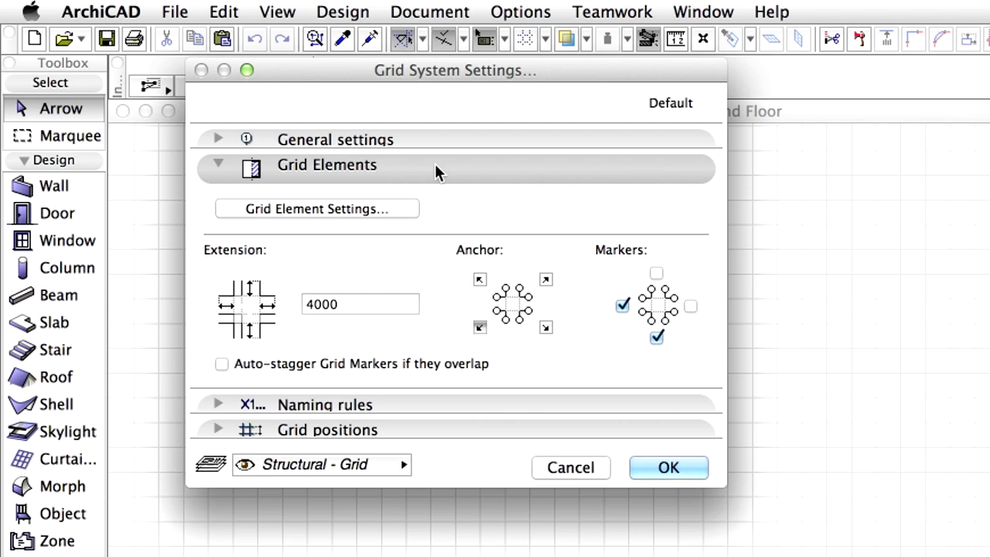
# - Set grid line type to Dot & Dashed for both Floor Plan and Section/Elevation
pyautogui.click(410, 210)
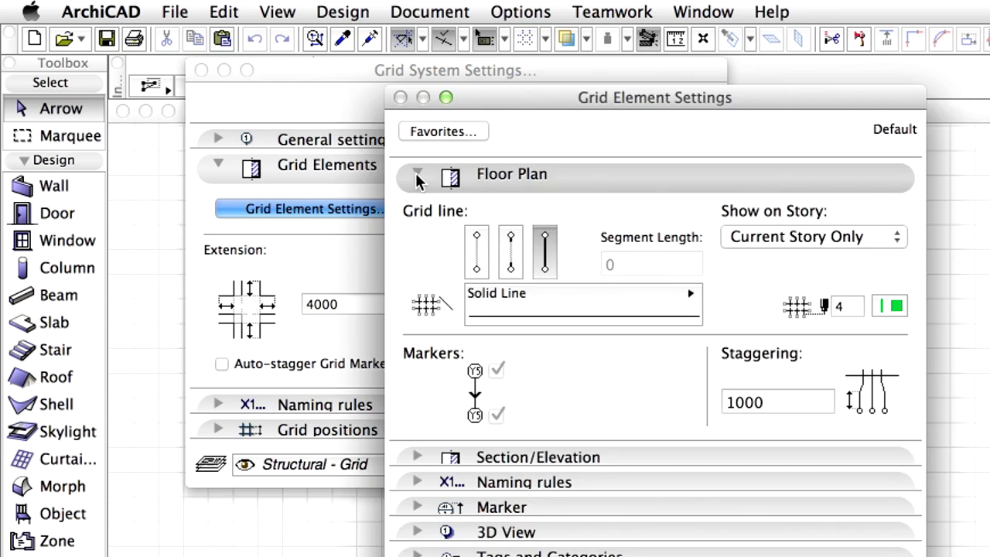
pyautogui.click(579, 310)
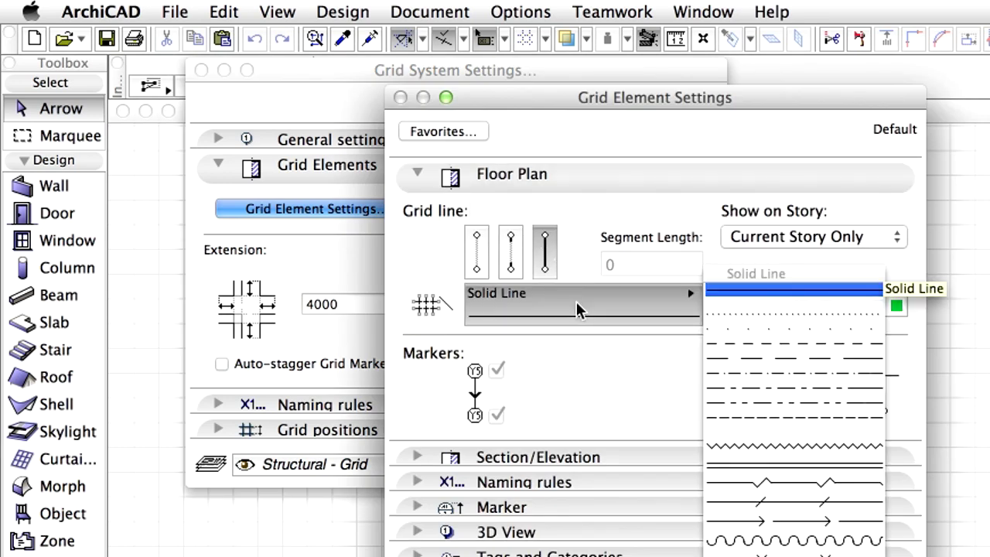
pyautogui.click(778, 373)
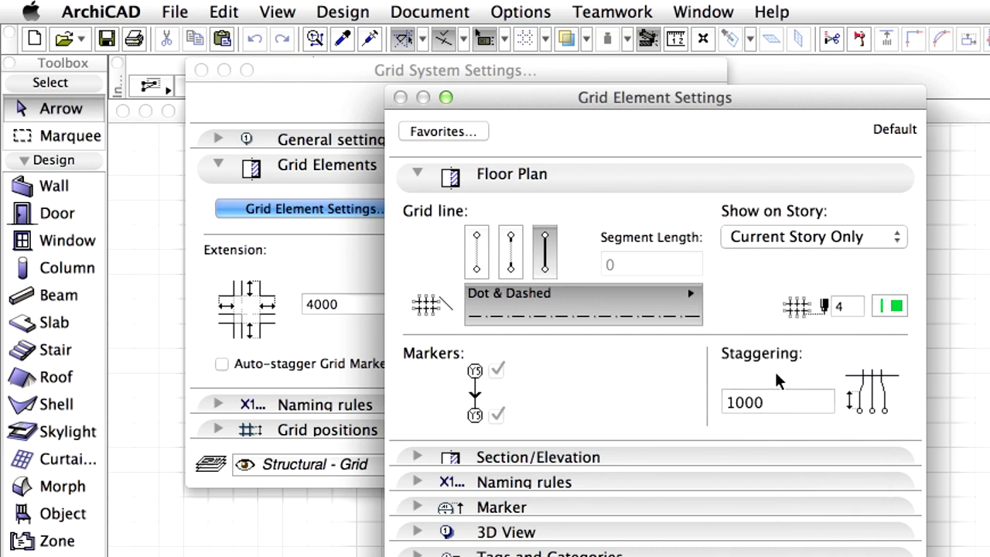
pyautogui.click(610, 188)
pyautogui.click(607, 198)
pyautogui.click(637, 357)
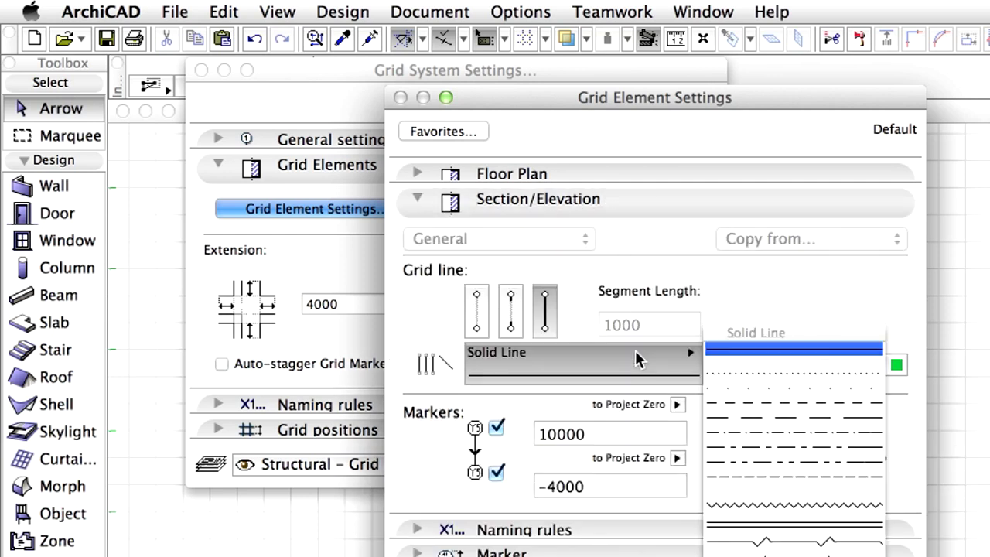
pyautogui.click(788, 430)
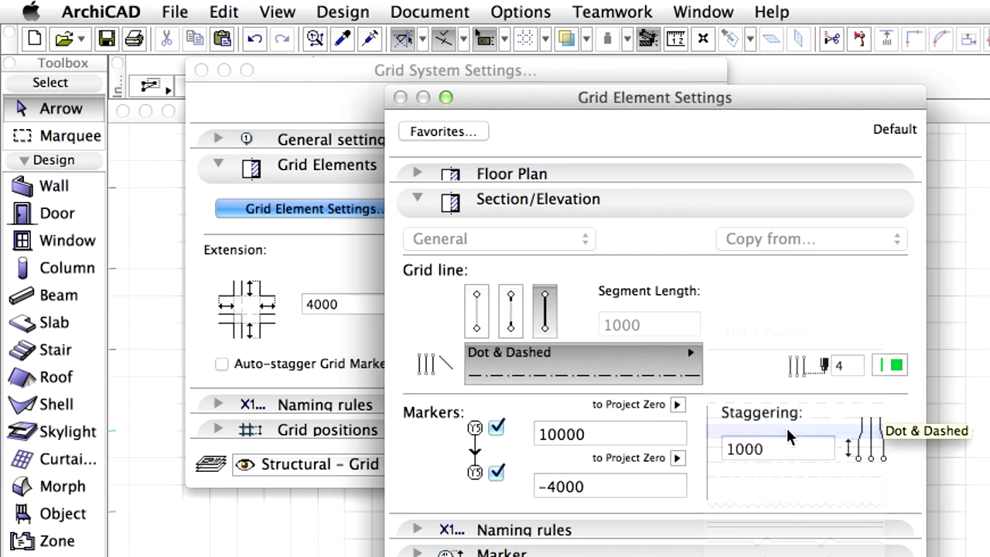
pyautogui.click(671, 205)
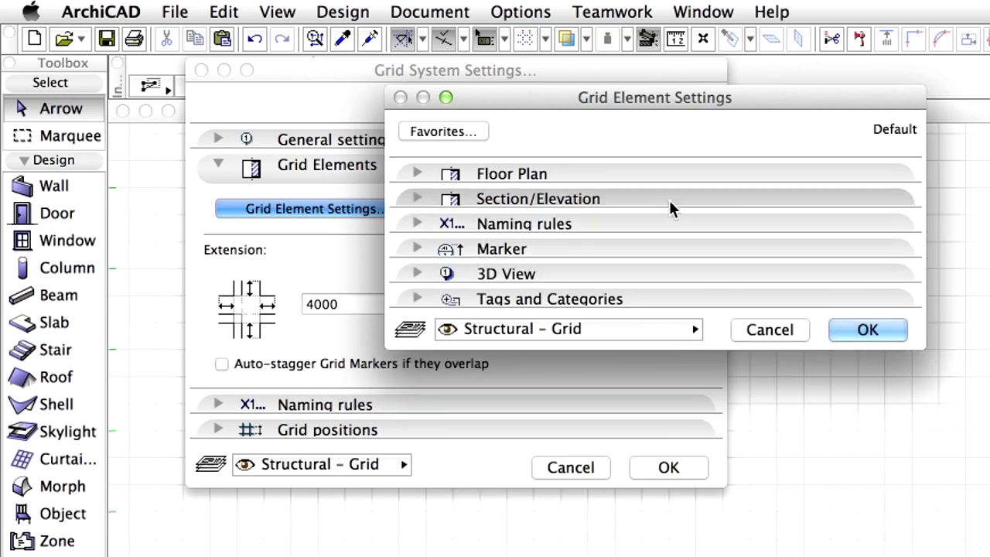
# - Confirm the grid settings and unlock the Structural - Grid layer
pyautogui.click(890, 332)
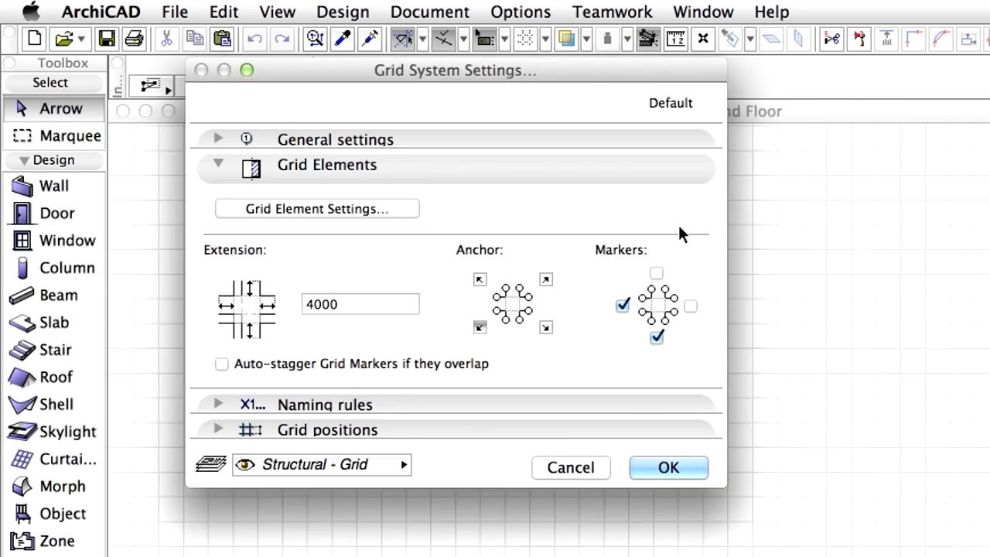
pyautogui.click(677, 174)
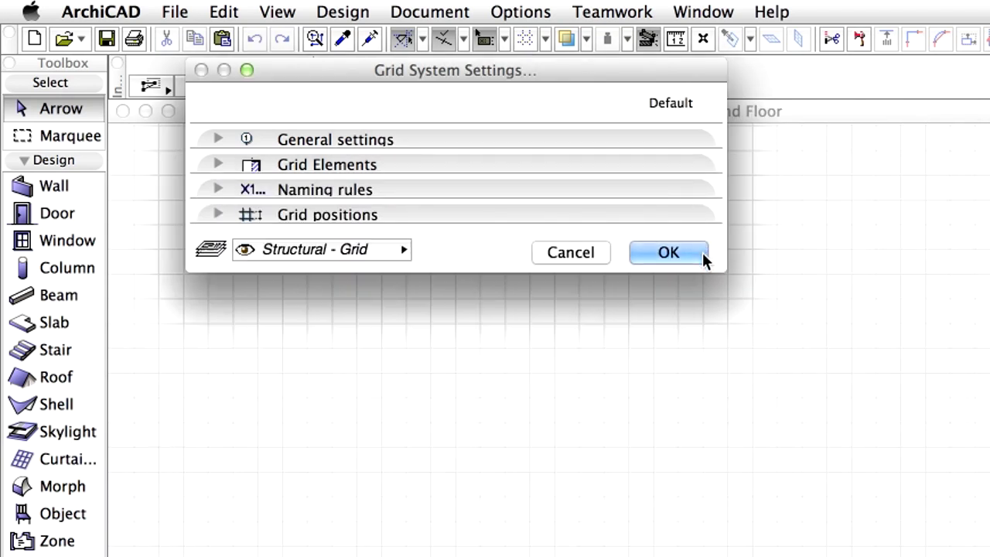
pyautogui.click(669, 253)
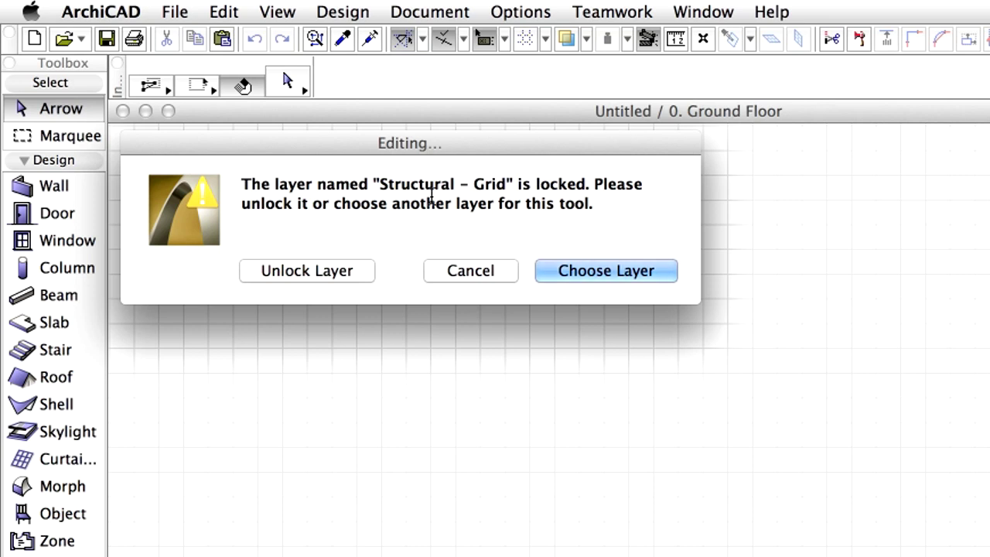
pyautogui.click(362, 273)
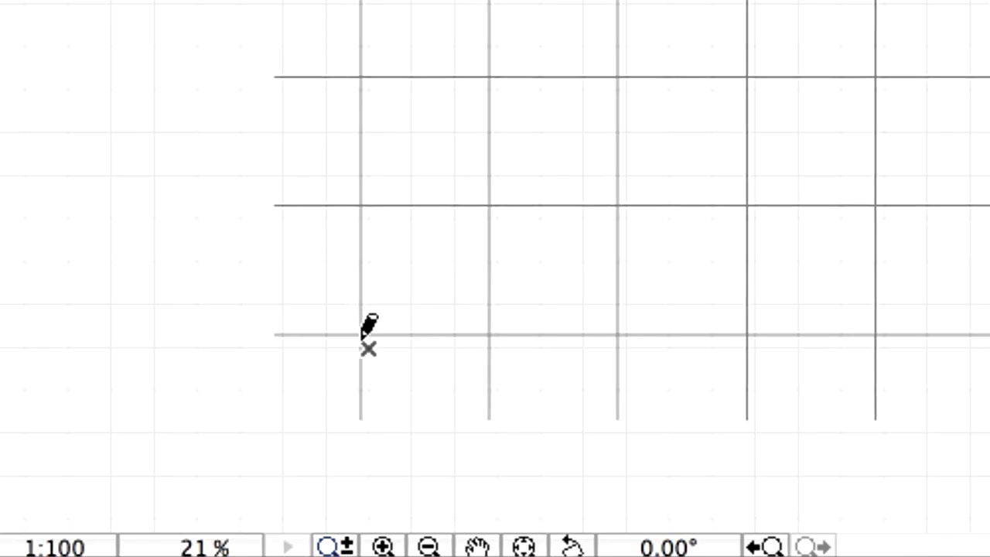
# - Place the grid with its origin at the marked point and fit it in the window
pyautogui.click(369, 347)
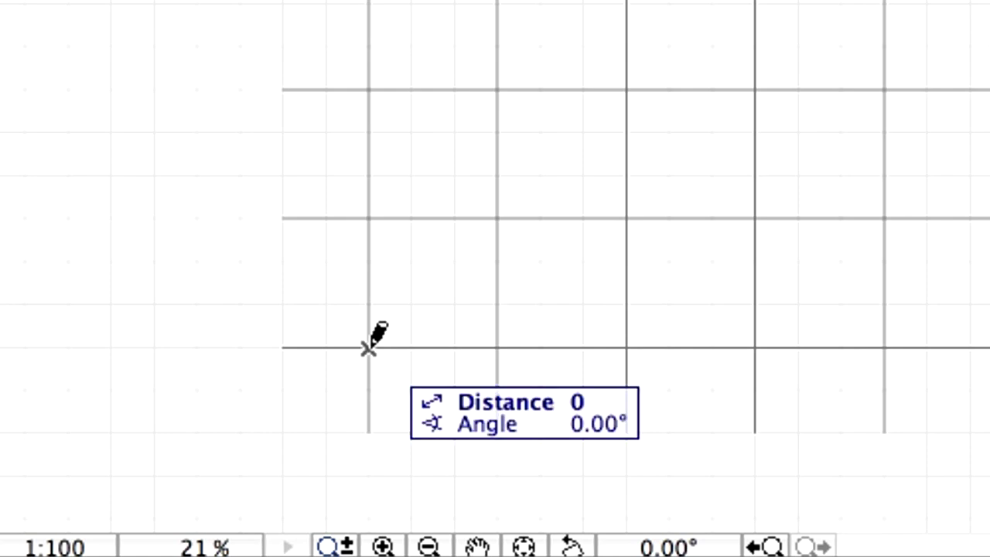
pyautogui.click(369, 347)
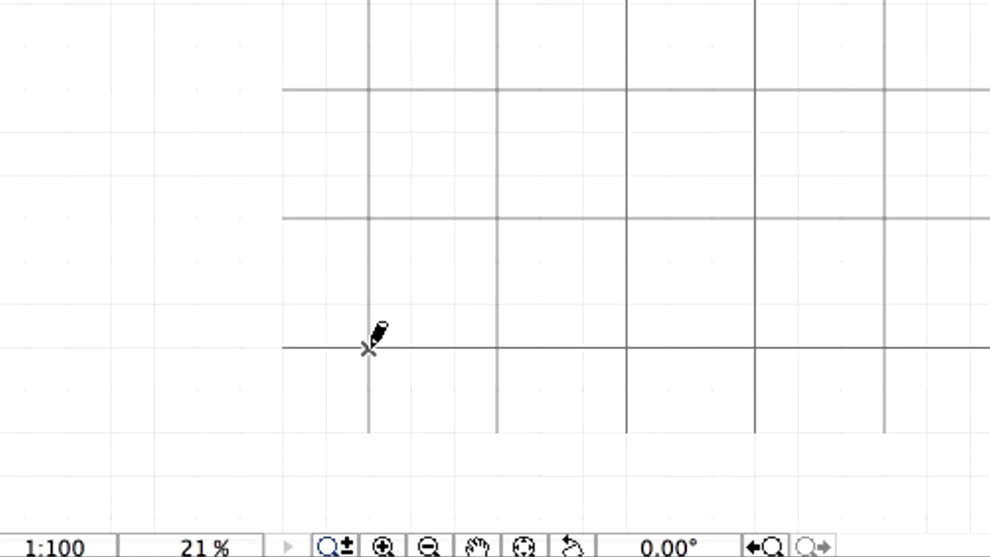
pyautogui.click(529, 546)
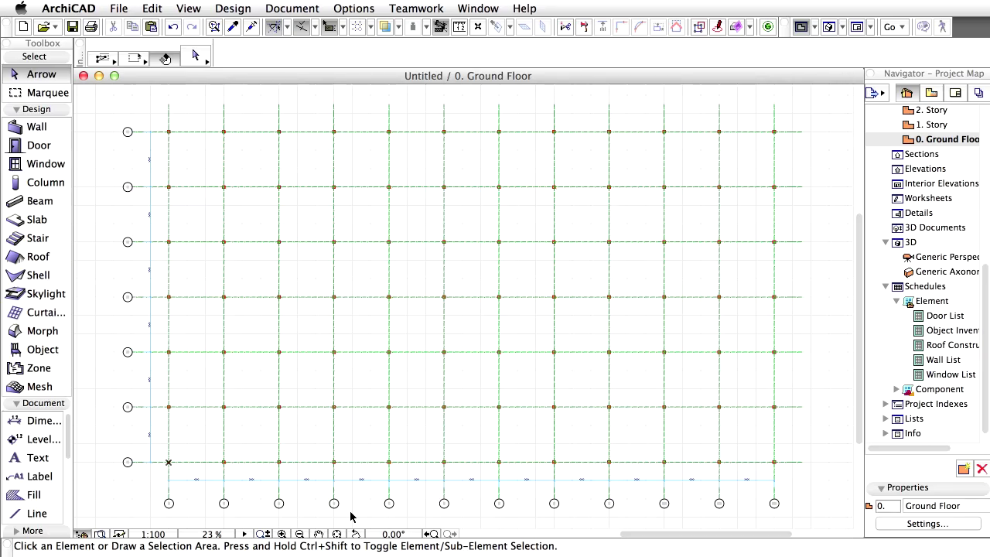
# - Select the grid group and set its Show on Story option to All Stories
pyautogui.moveTo(174, 169)
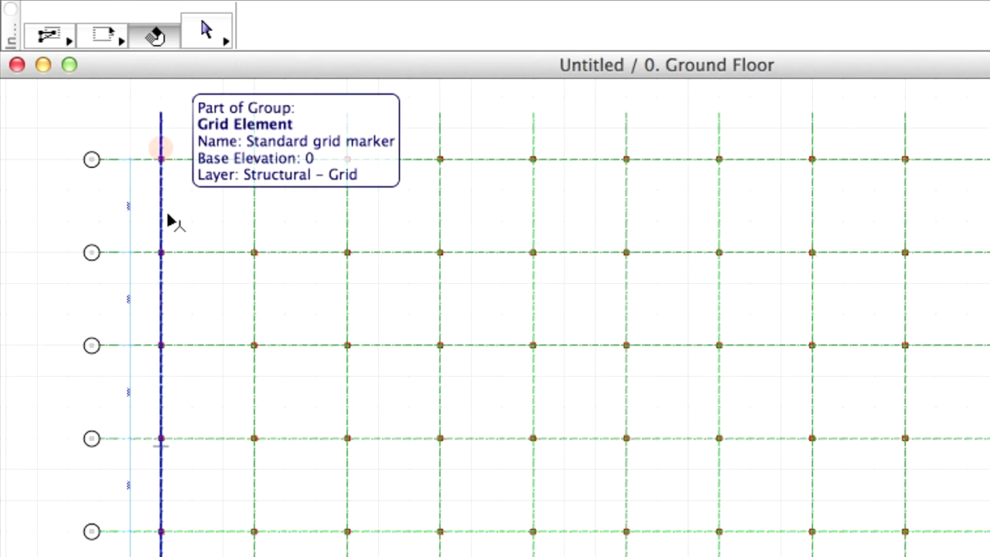
pyautogui.click(169, 220)
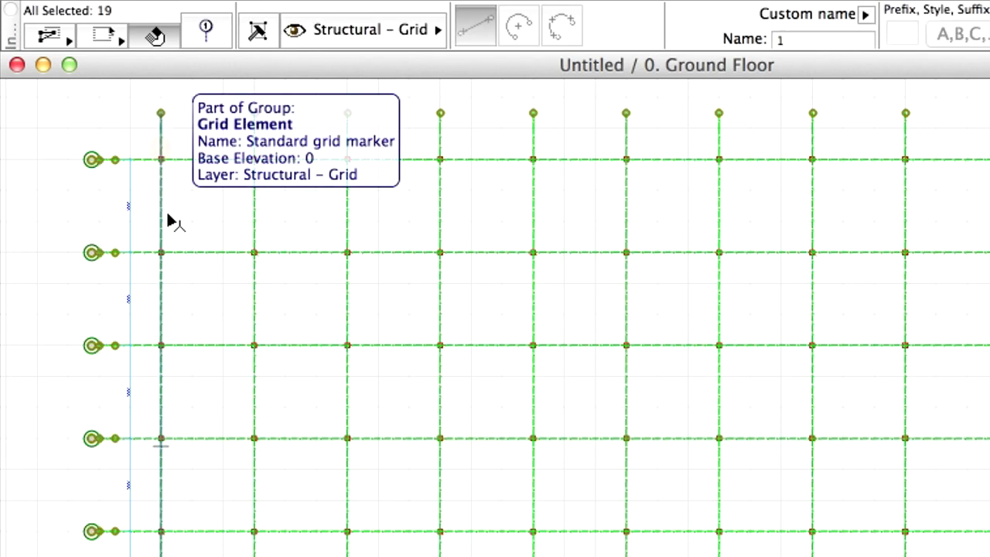
pyautogui.click(205, 32)
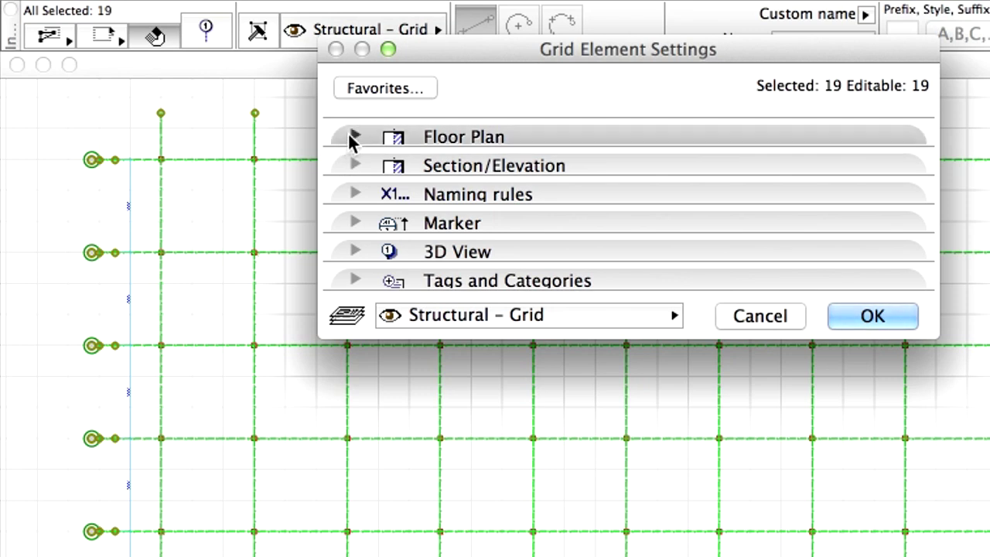
pyautogui.click(353, 138)
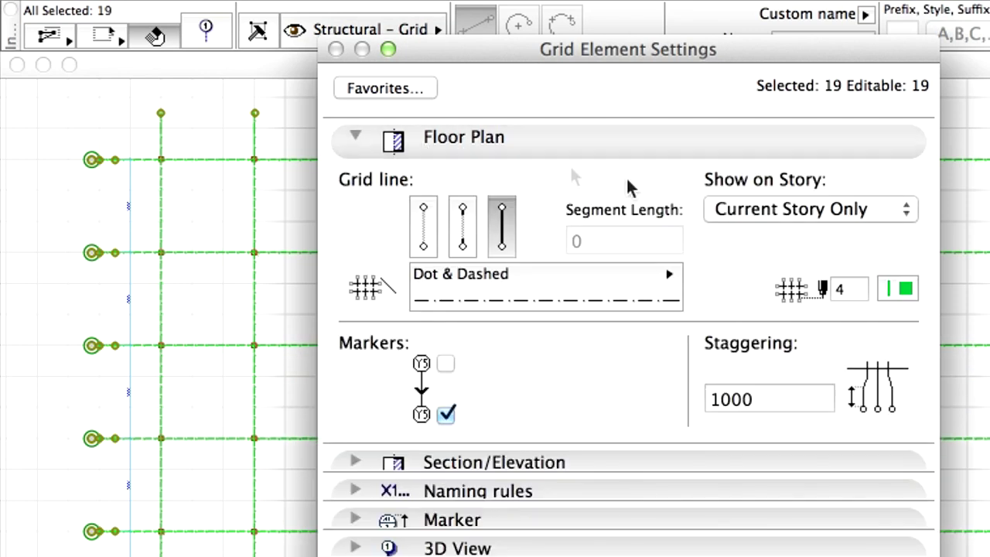
pyautogui.click(900, 210)
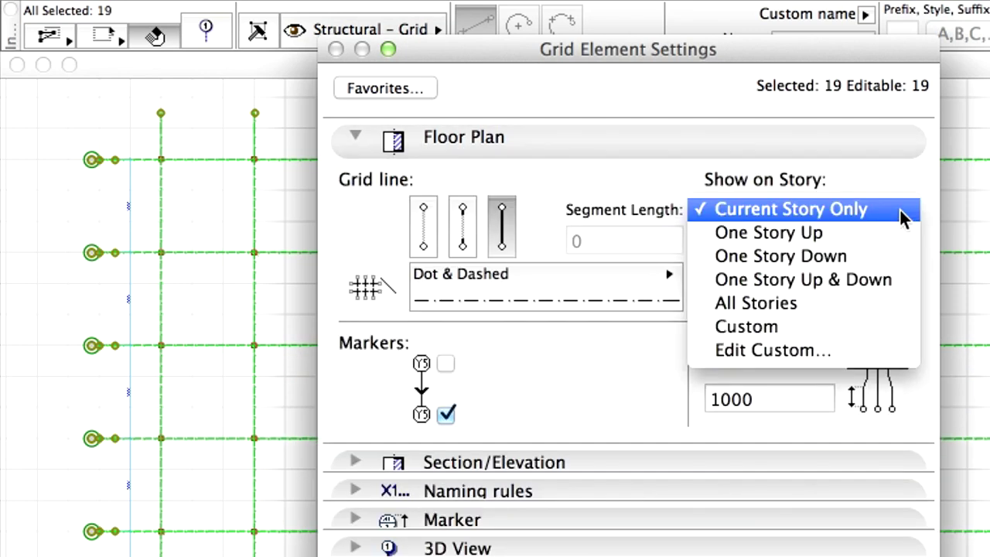
pyautogui.click(882, 304)
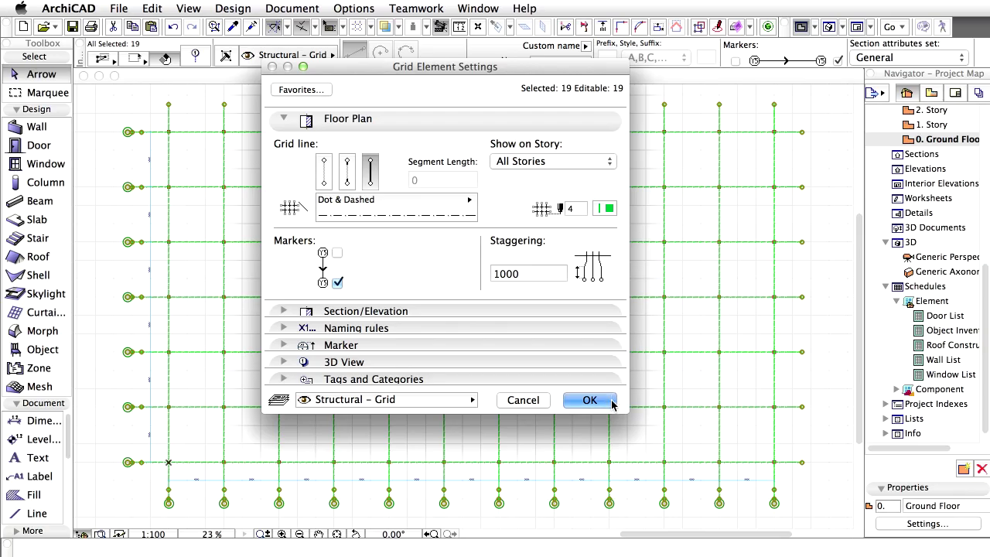
pyautogui.click(611, 402)
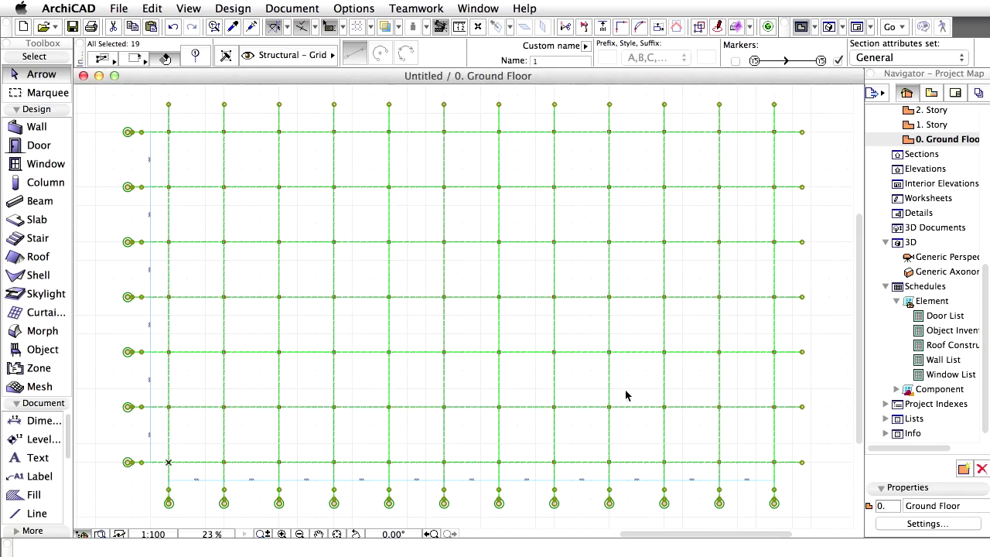
pyautogui.press('Escape')
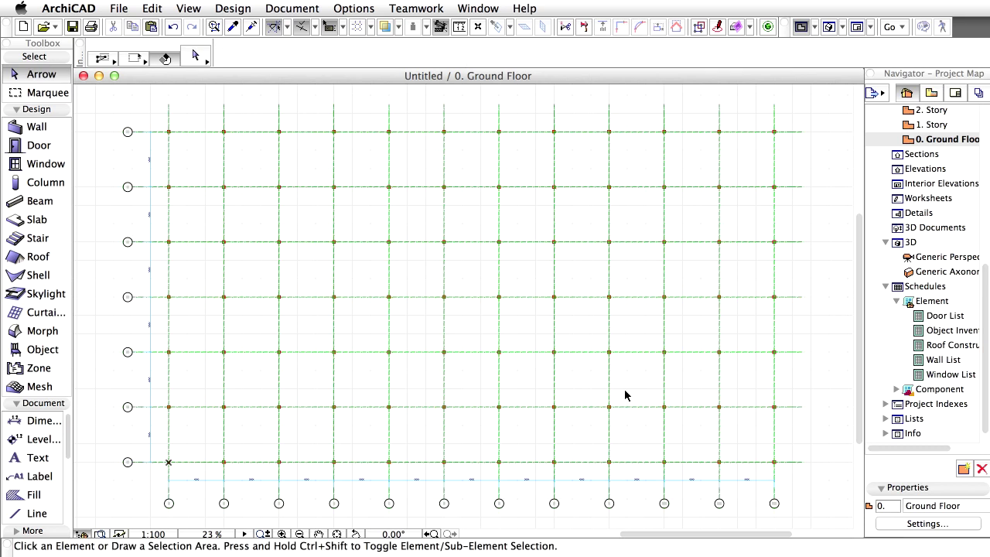
# - Switch to the 3D window and turn on Editing Plane Display
pyautogui.click(831, 27)
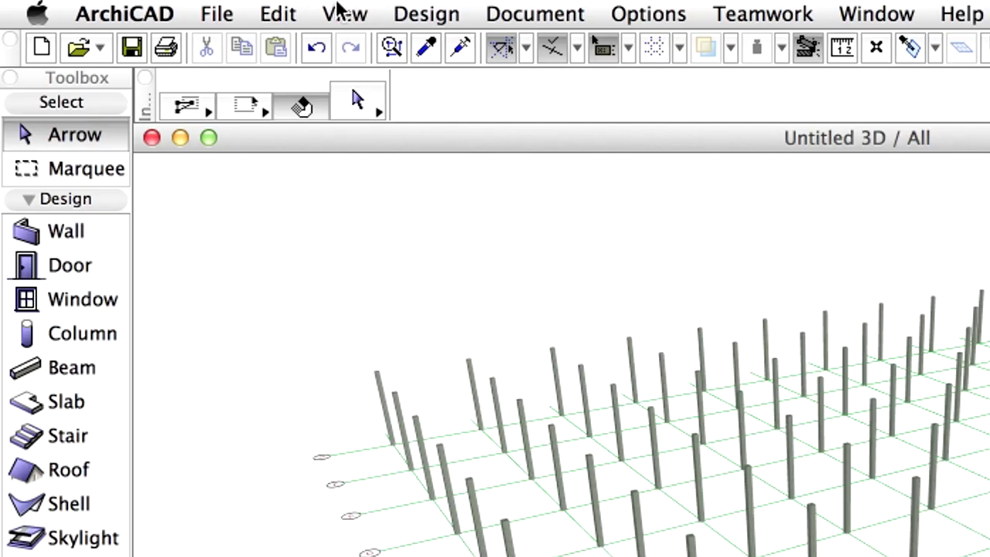
pyautogui.click(340, 11)
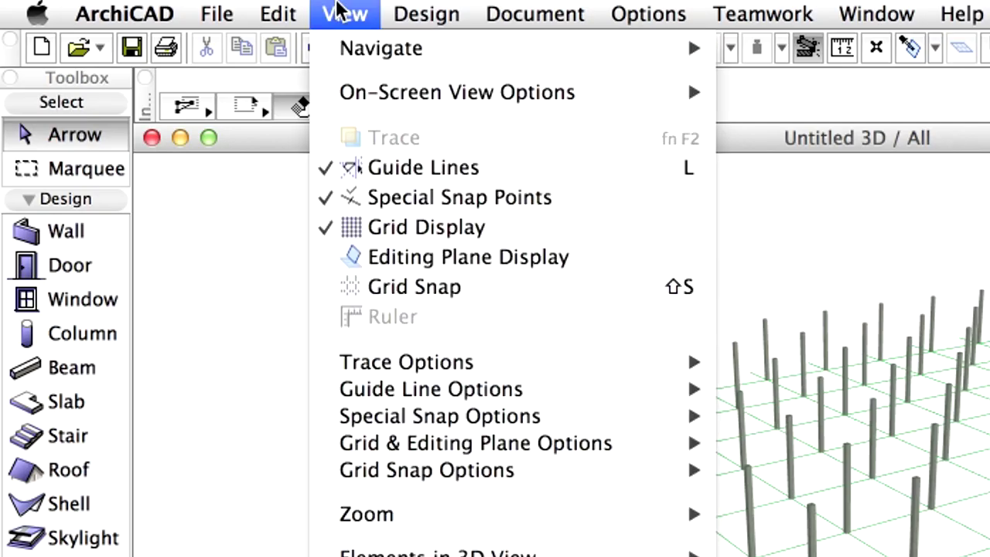
pyautogui.click(597, 260)
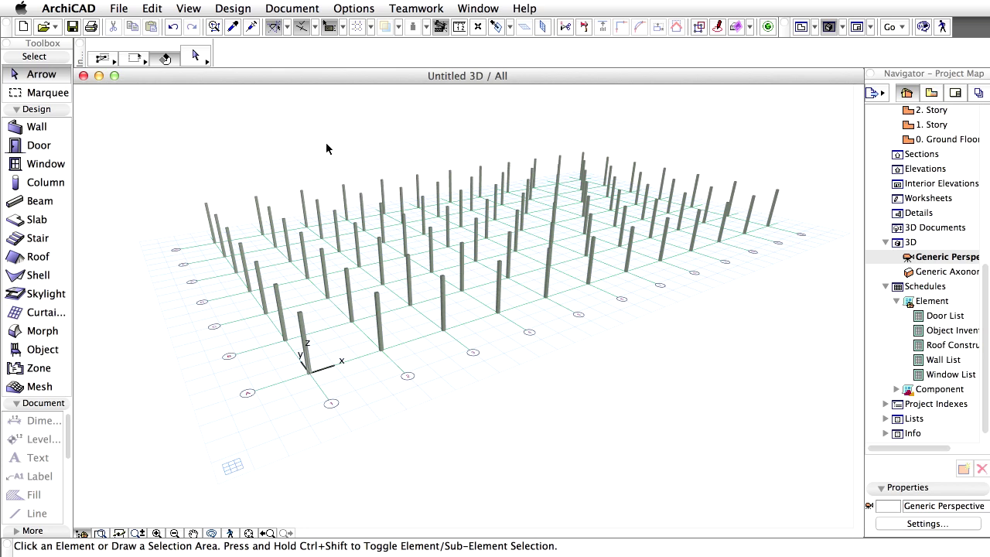
# - Back on the ground floor plan, draw a marquee area around the top grid row
pyautogui.click(801, 27)
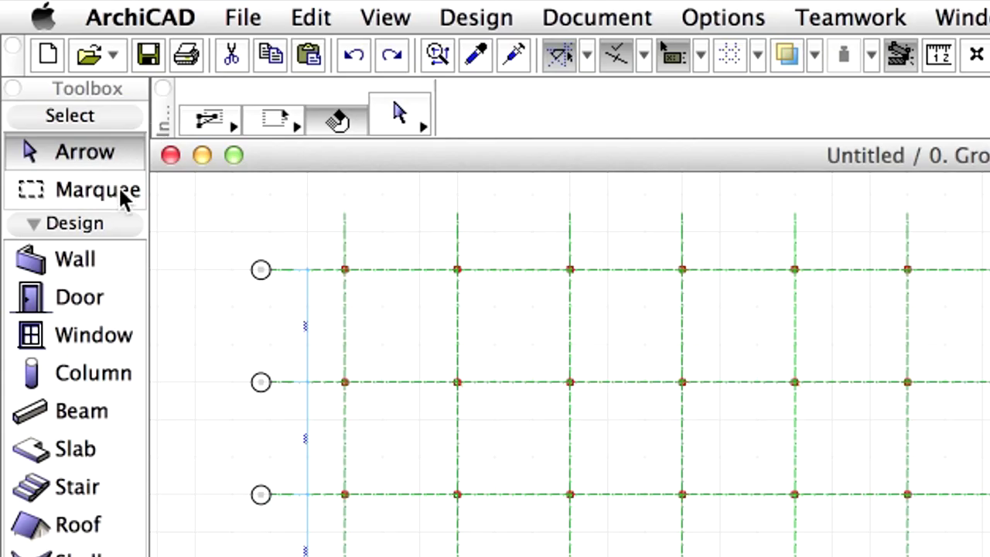
pyautogui.click(120, 193)
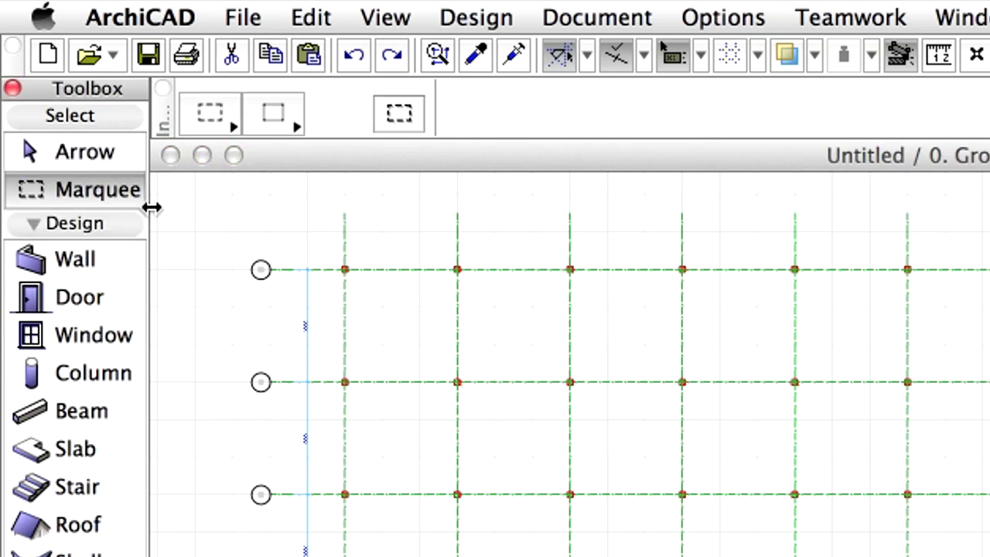
pyautogui.click(314, 232)
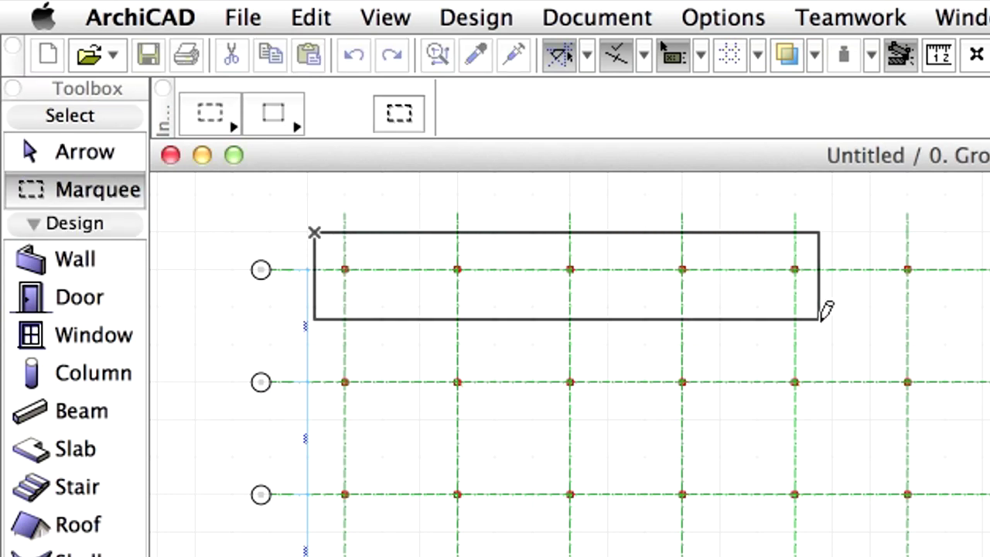
pyautogui.click(957, 317)
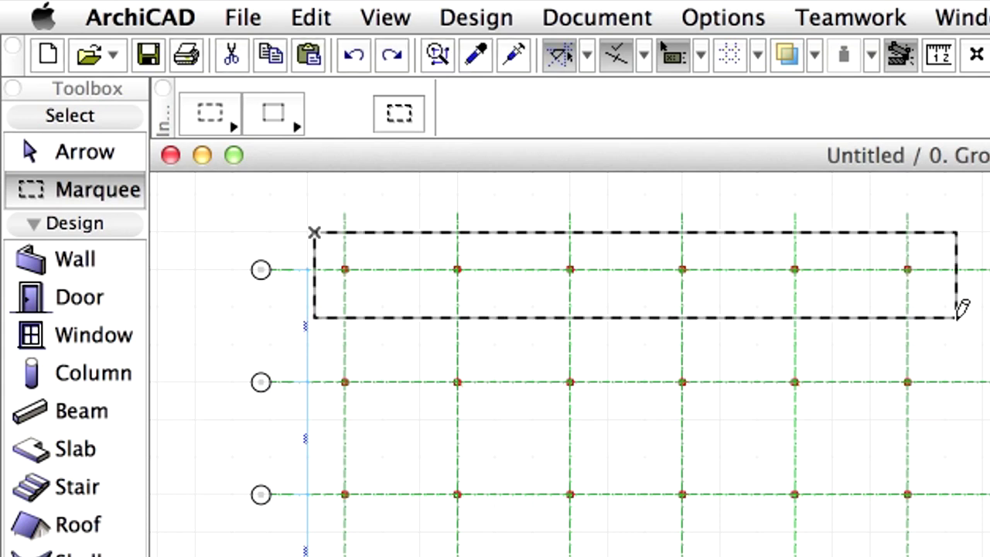
# - Select all columns inside the marquee and delete the six top-row columns
pyautogui.click(126, 372)
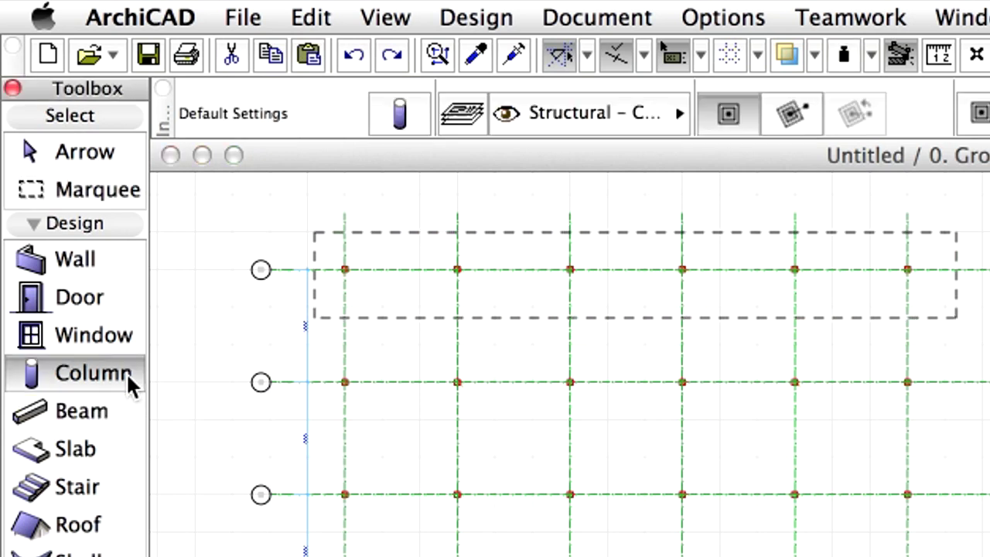
pyautogui.click(311, 17)
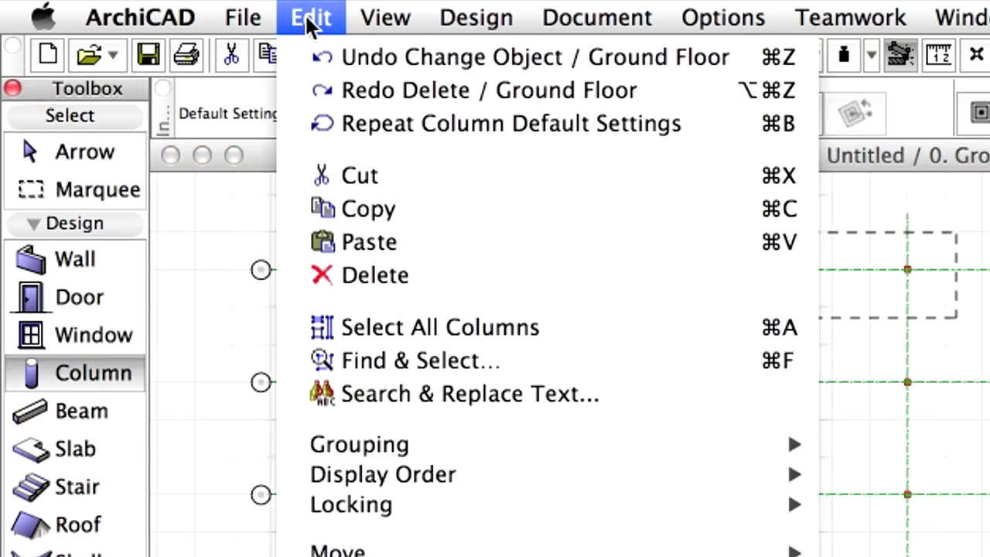
pyautogui.click(624, 328)
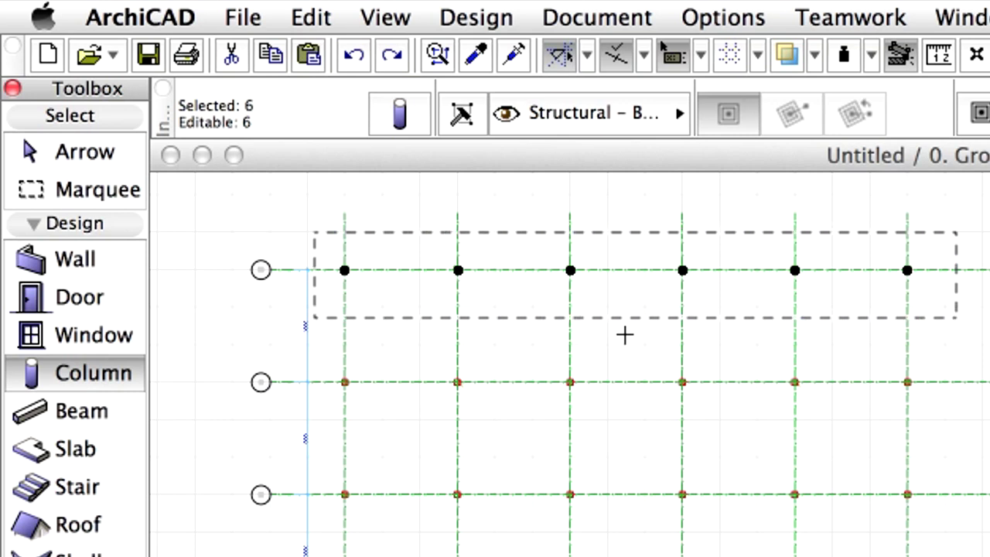
pyautogui.press('Delete')
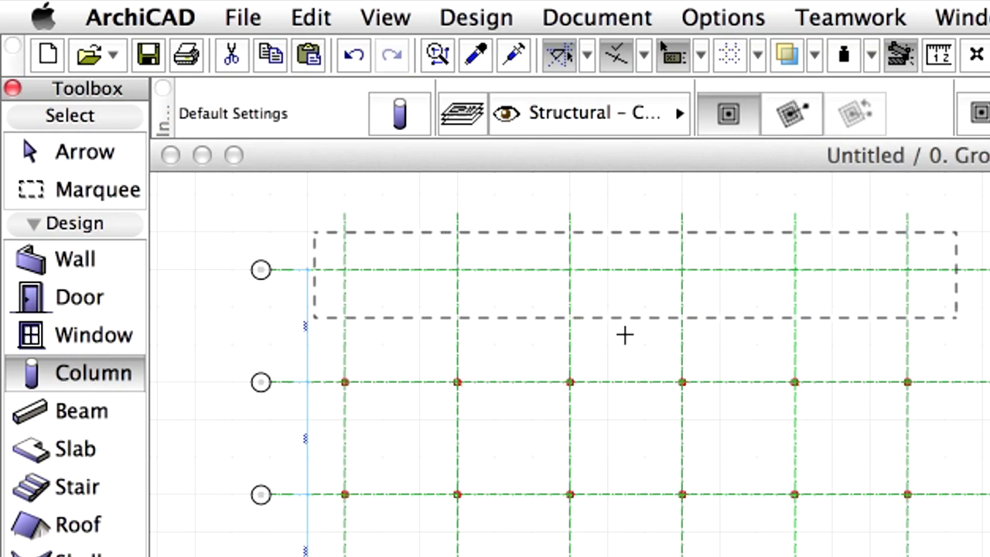
pyautogui.rightClick(194, 245)
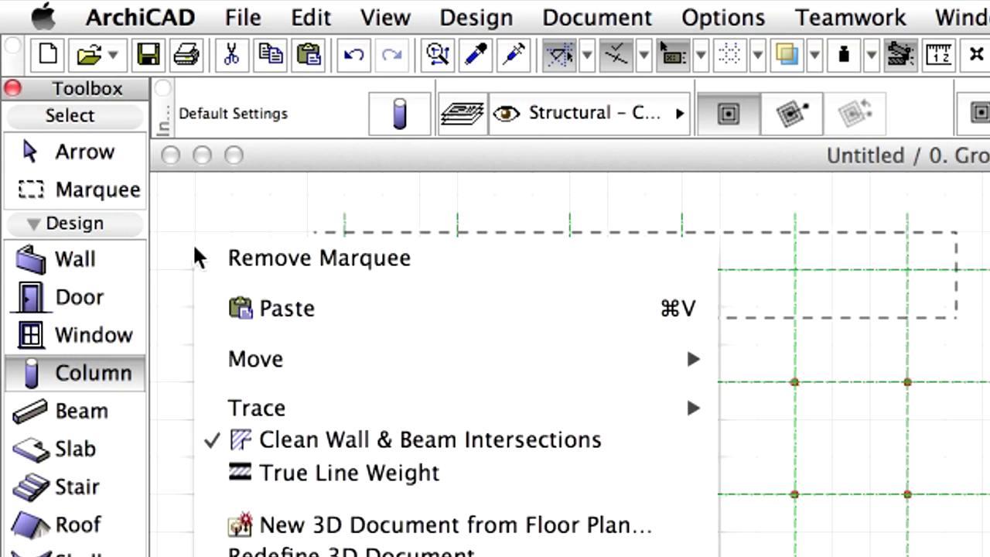
# - Clear the marquee, select all grid elements, lock the Structural - Grid layer, then deselect
pyautogui.click(313, 259)
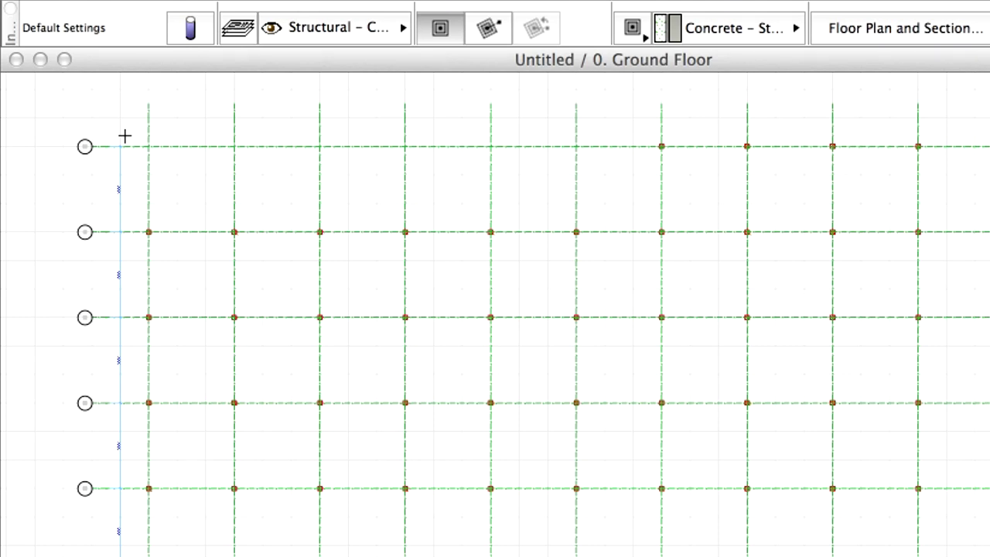
pyautogui.press('Escape')
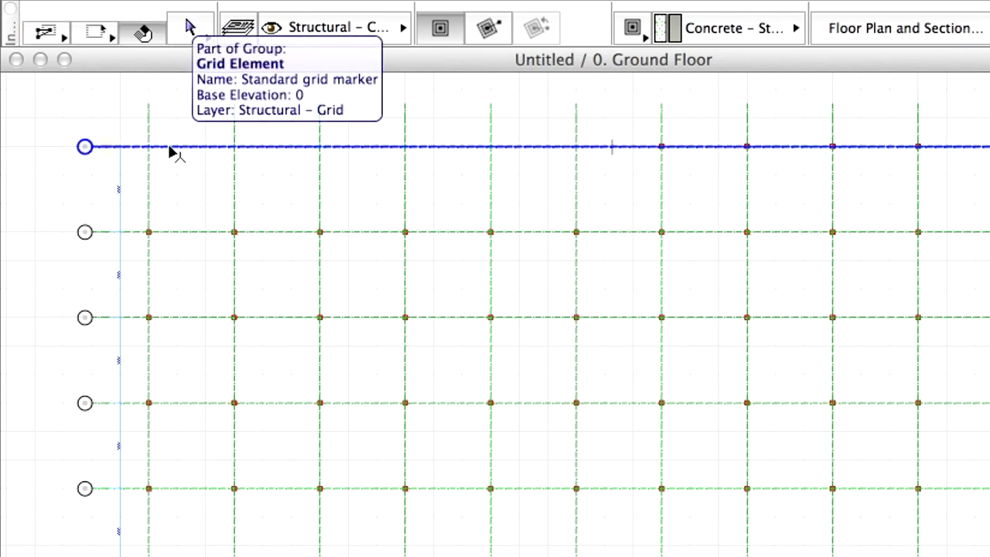
pyautogui.press('super+a')
pyautogui.rightClick(169, 147)
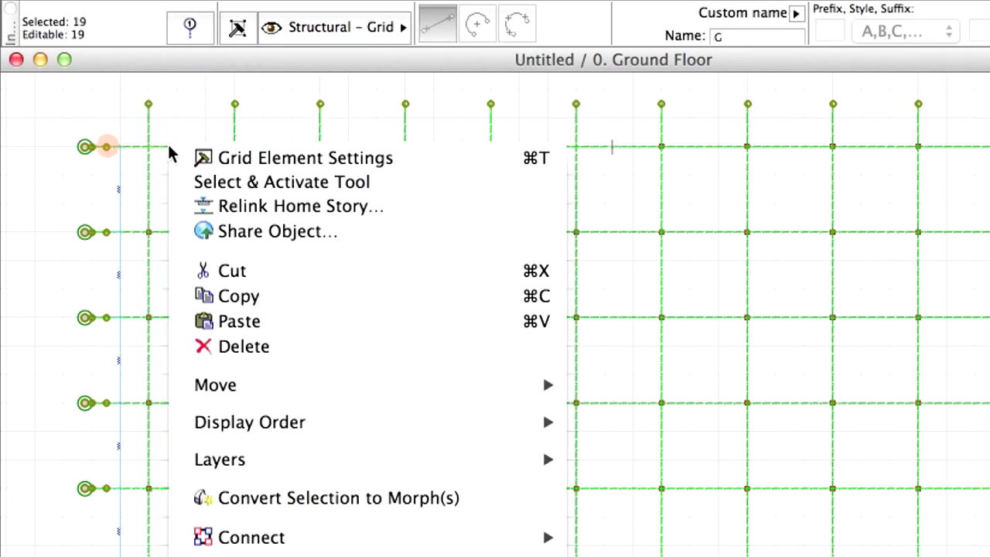
pyautogui.moveTo(407, 464)
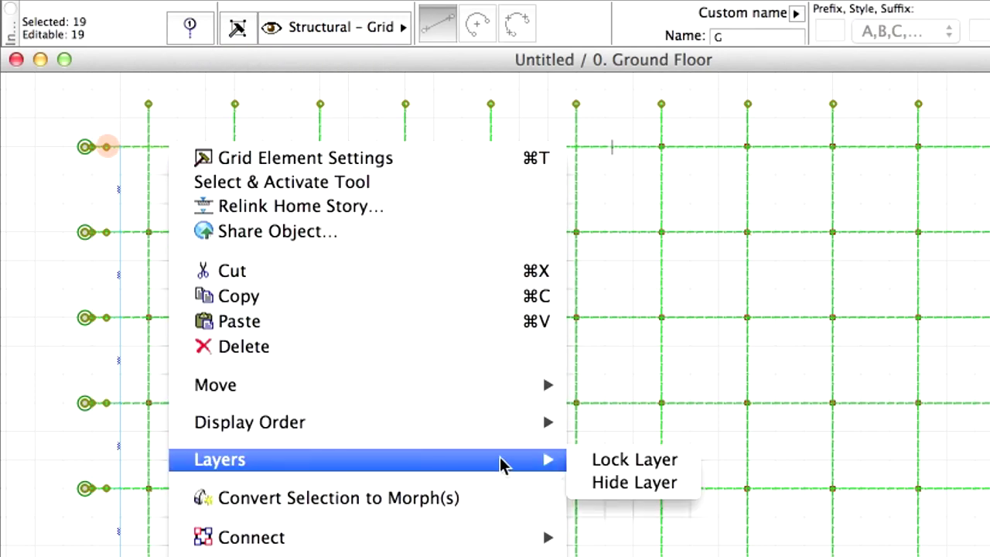
pyautogui.click(687, 463)
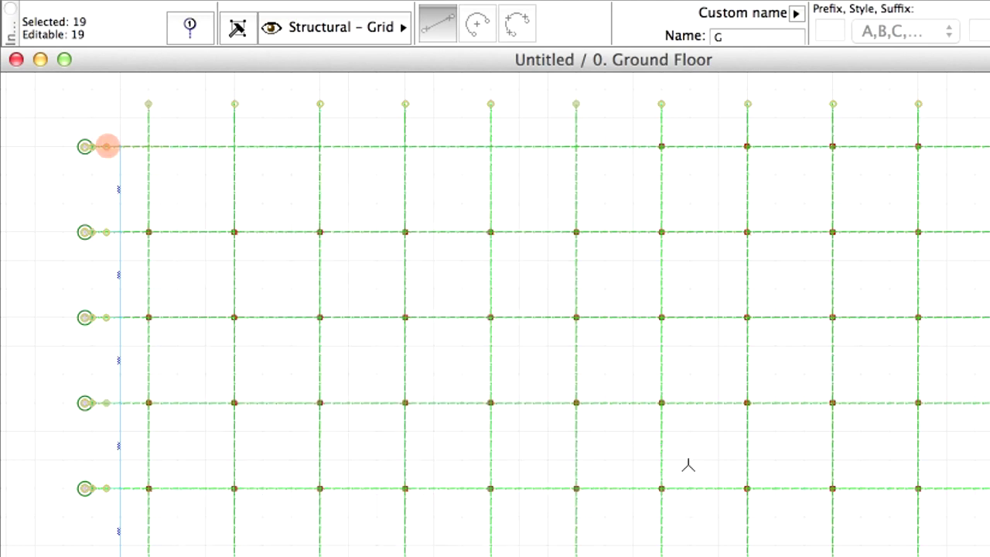
pyautogui.press('Escape')
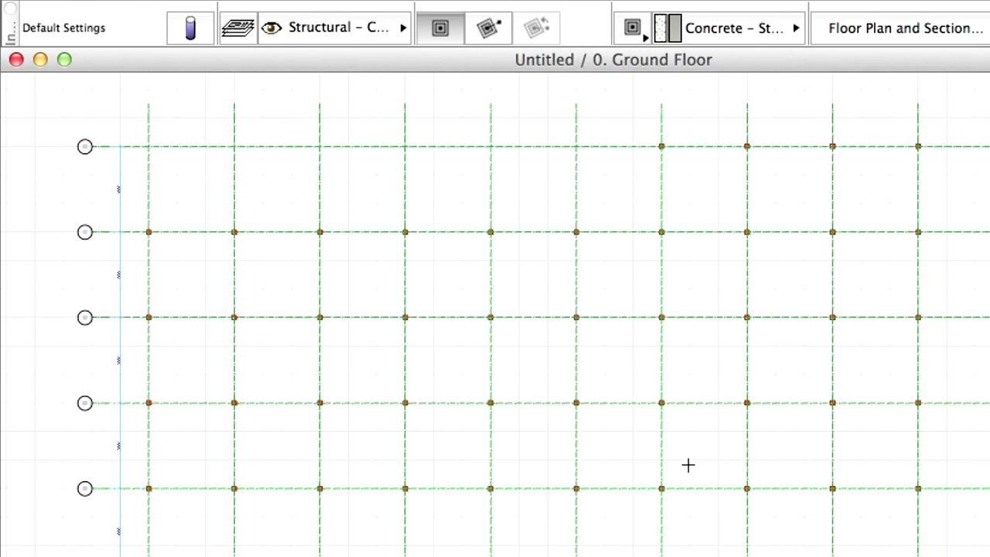
# - Marquee the six right-hand columns on the bottom grid line, delete them, and clear the marquee
pyautogui.click(62, 93)
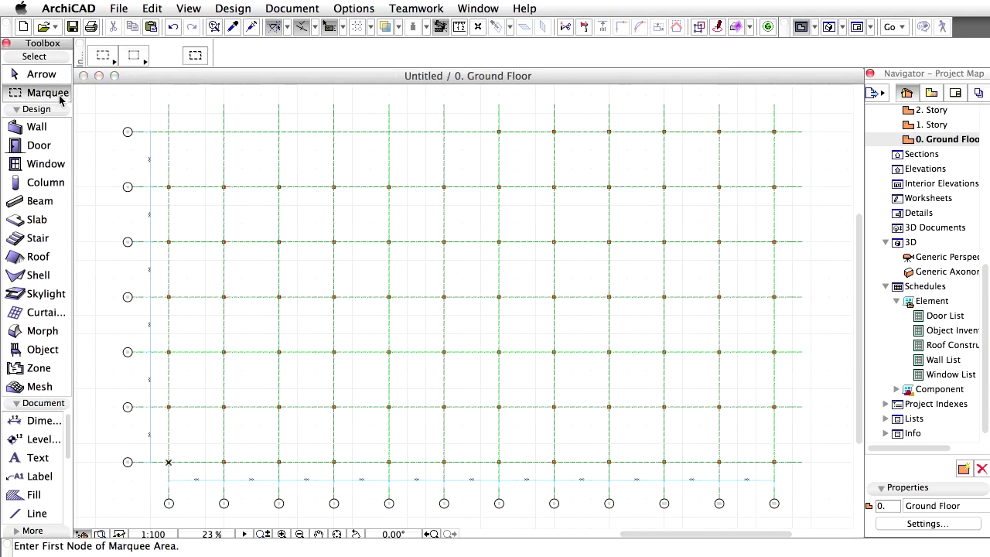
pyautogui.click(787, 474)
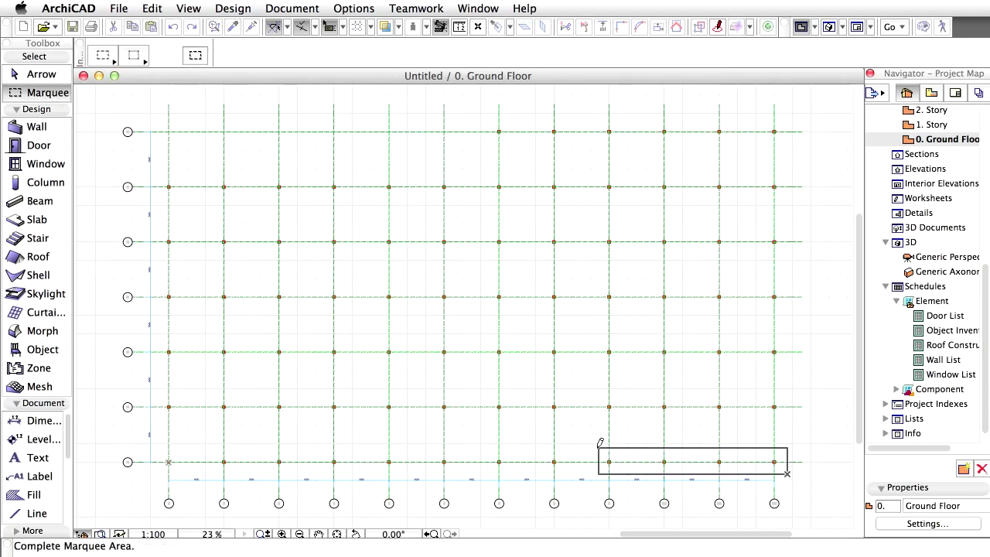
pyautogui.click(483, 445)
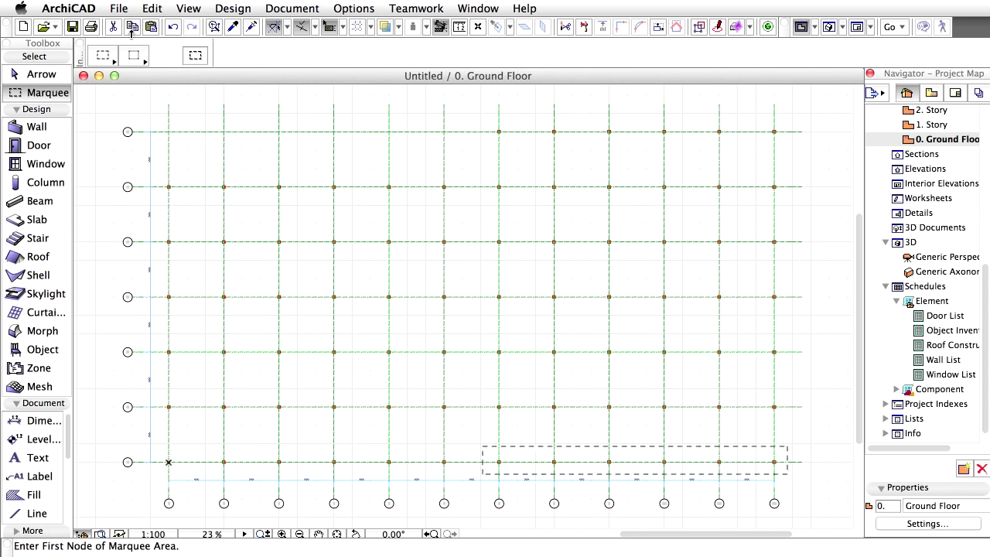
pyautogui.click(147, 10)
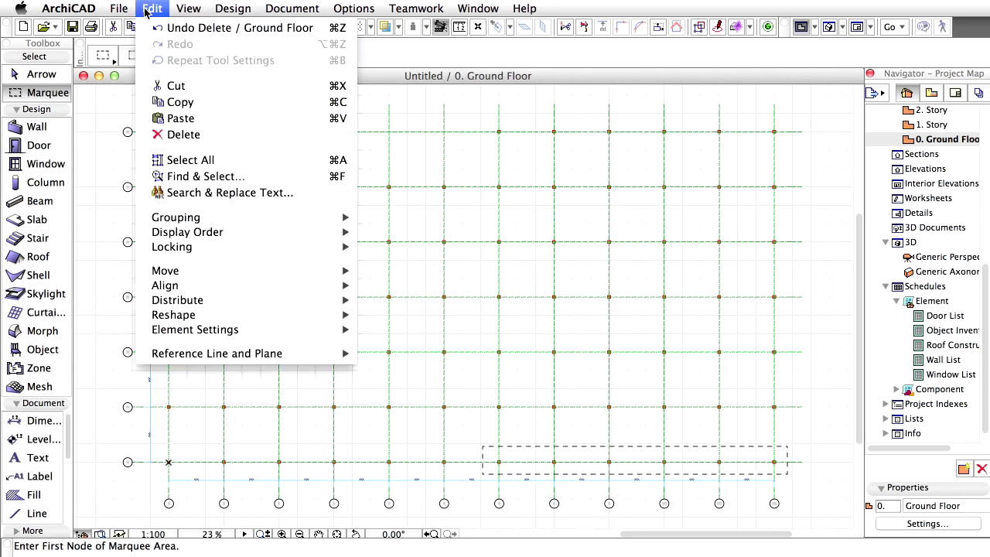
pyautogui.click(259, 161)
pyautogui.press('Escape')
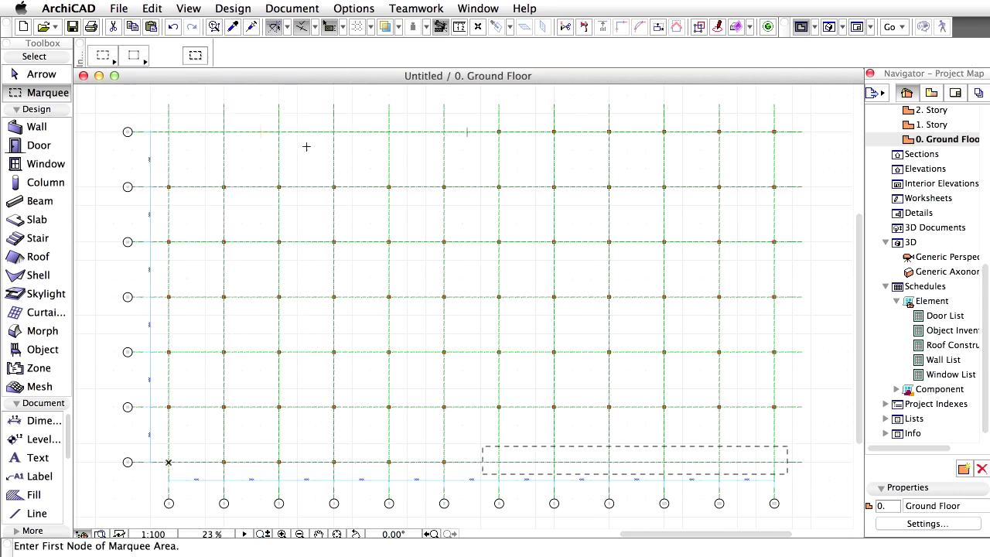
pyautogui.press('Escape')
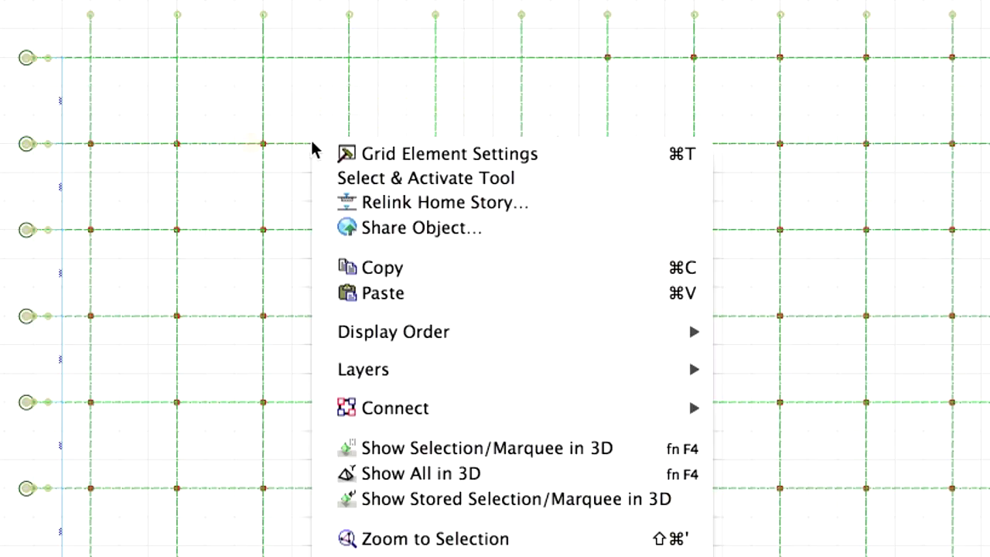
# - Unlock the Structural - Grid layer from a grid element's Layers options
pyautogui.moveTo(453, 378)
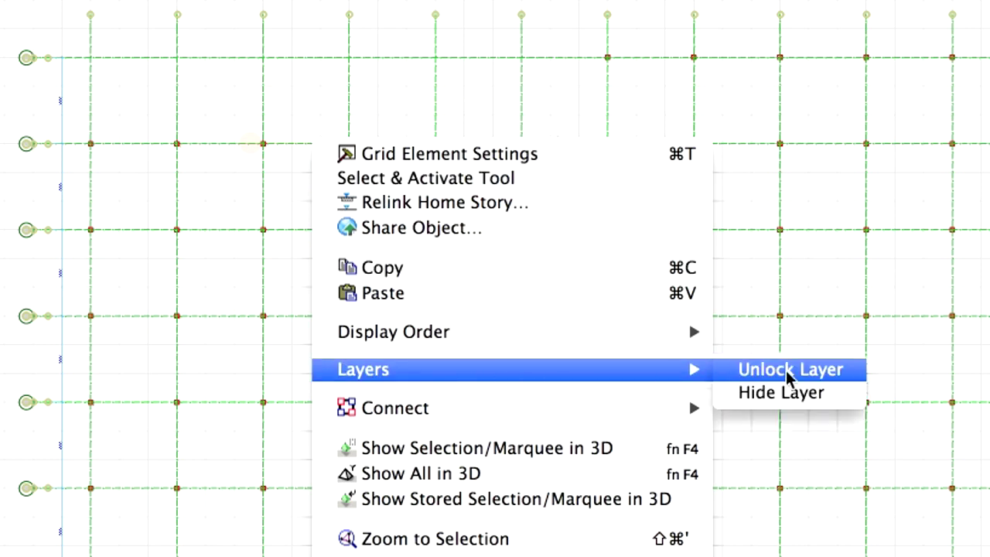
pyautogui.click(848, 371)
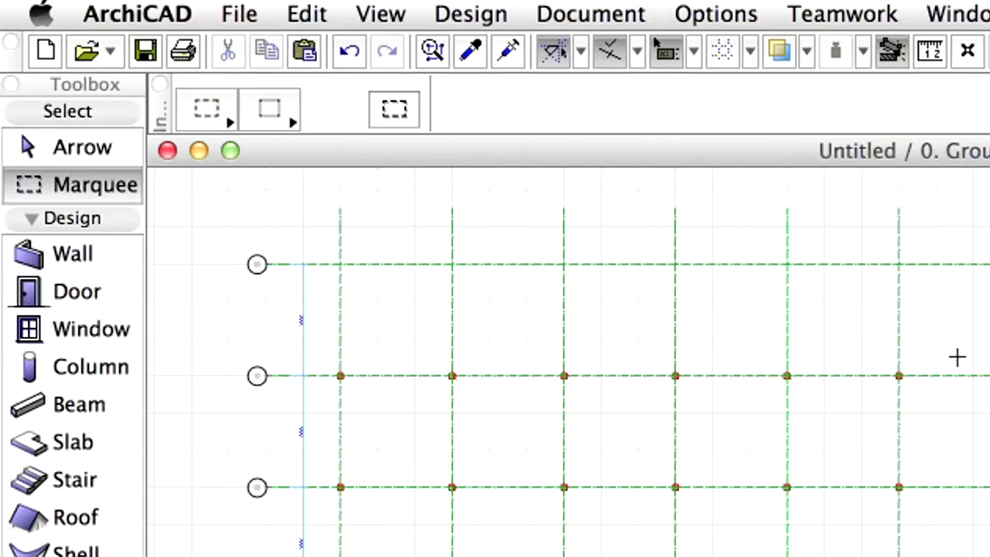
# - Draw a stepped polygonal marquee area around the grid's interior columns
pyautogui.click(133, 193)
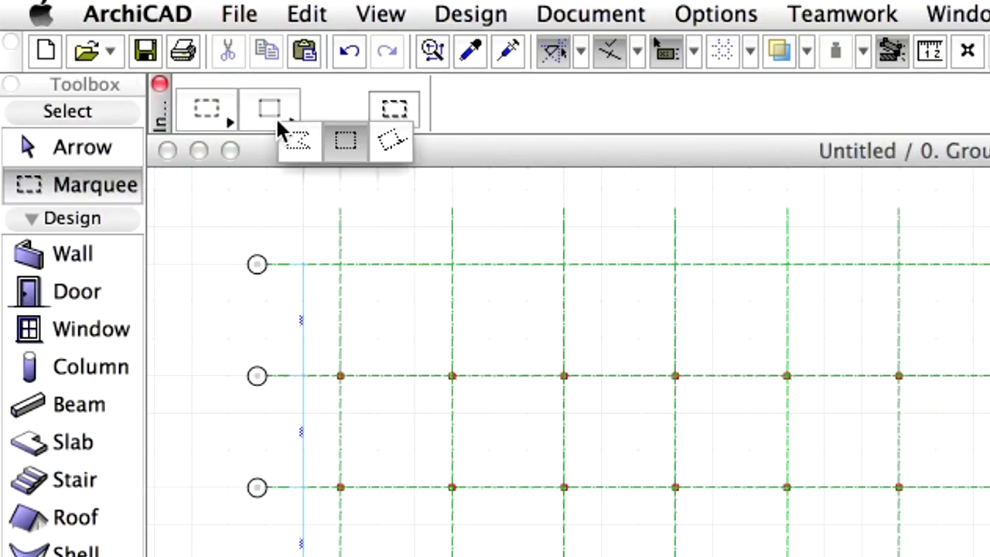
pyautogui.moveTo(276, 116); pyautogui.dragTo(308, 157)
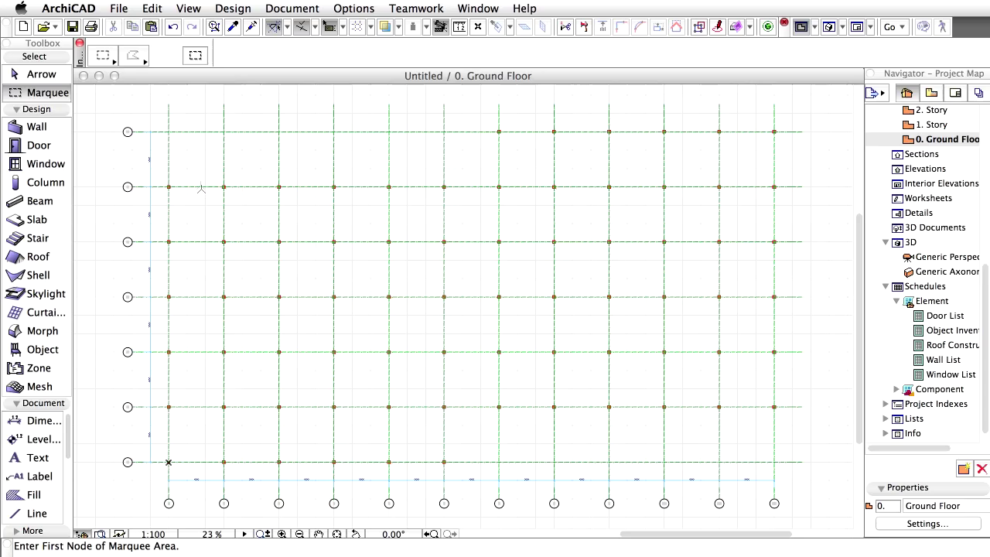
pyautogui.click(200, 214)
pyautogui.click(530, 212)
pyautogui.click(747, 161)
pyautogui.click(749, 390)
pyautogui.click(420, 383)
pyautogui.click(407, 440)
pyautogui.doubleClick(195, 422)
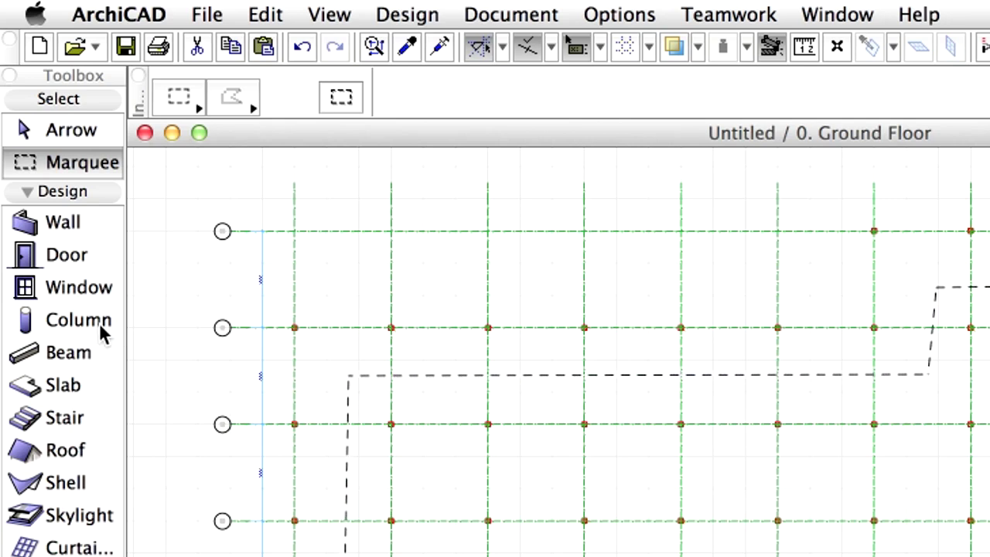
# - Select all 38 columns inside the polygonal marquee
pyautogui.click(102, 332)
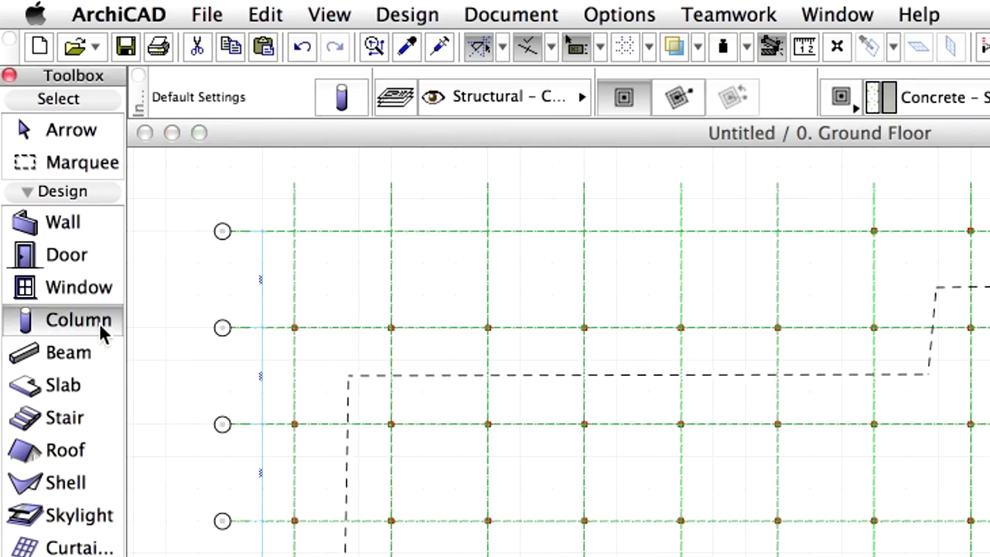
pyautogui.click(272, 16)
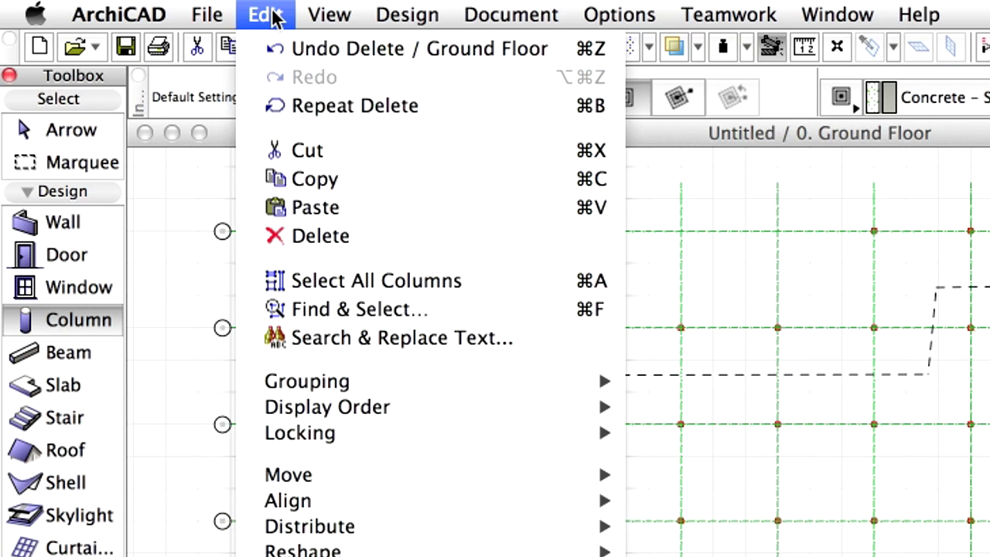
pyautogui.click(510, 282)
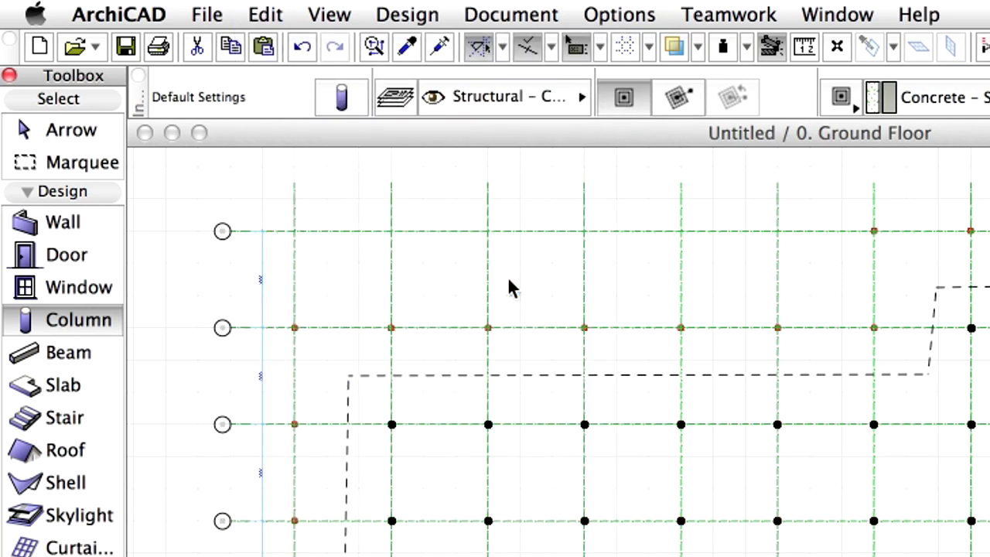
# - In the selected columns' settings, change width and depth from 300 to 500 mm
pyautogui.click(362, 107)
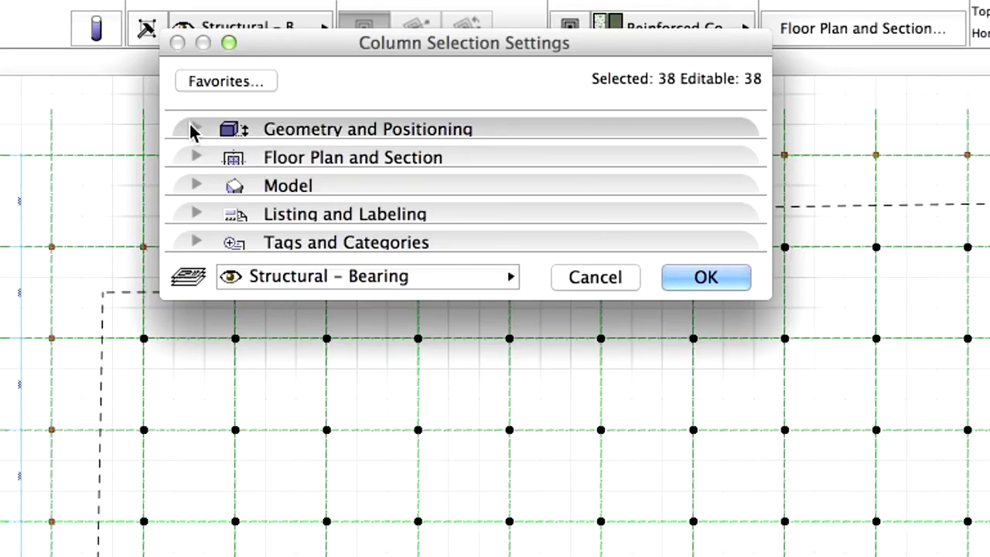
pyautogui.click(195, 130)
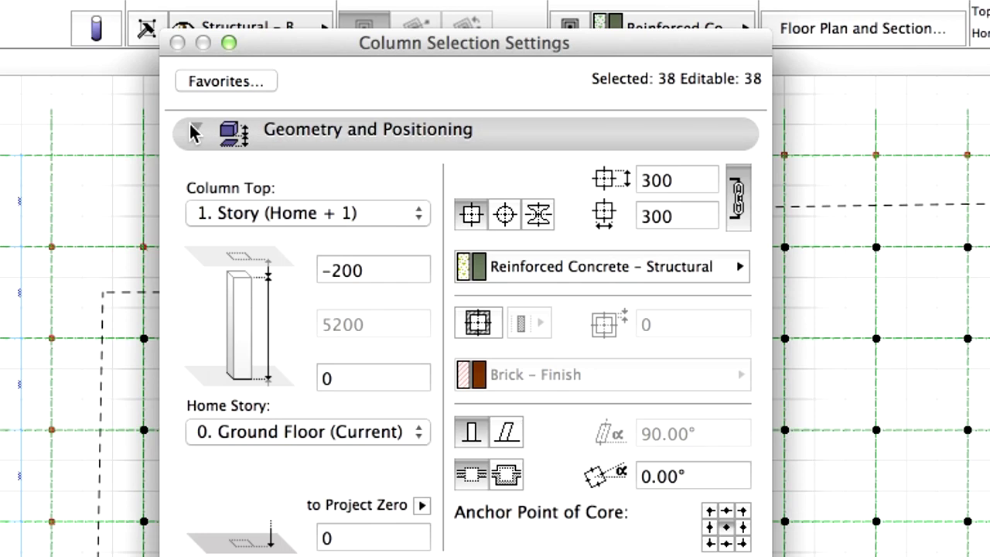
pyautogui.click(651, 180)
pyautogui.write('500')
pyautogui.press('Tab')
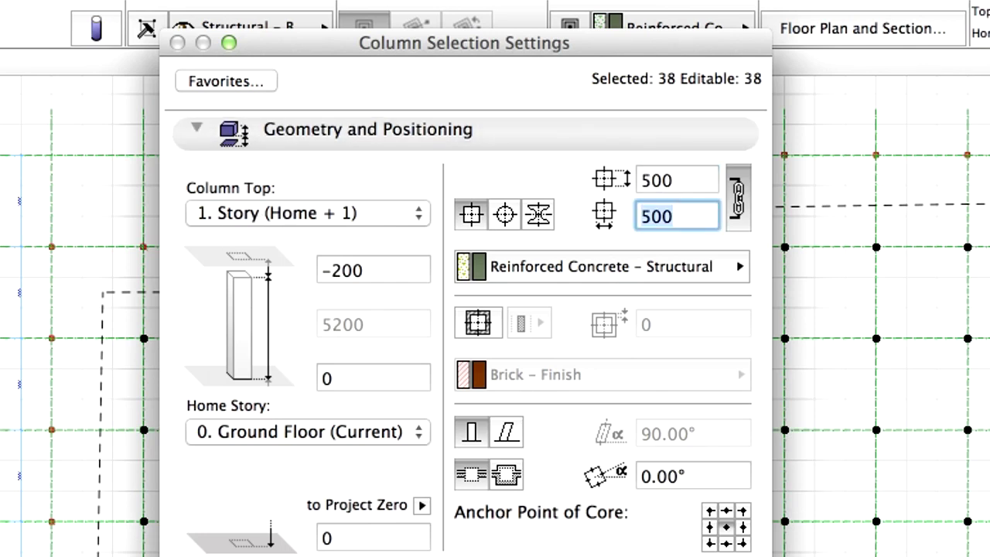
pyautogui.click(674, 180)
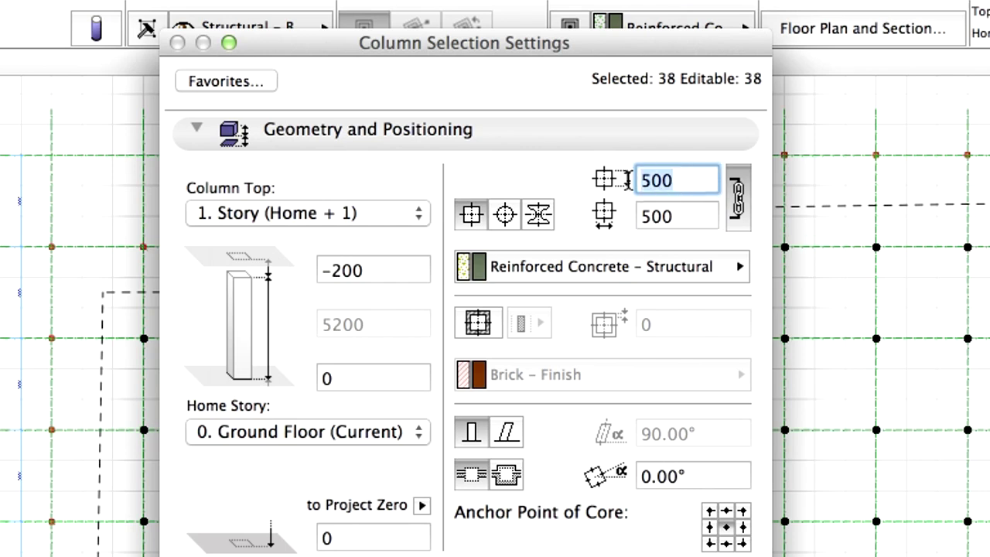
pyautogui.click(688, 217)
# - Link the column tops to 21. Story, apply the settings, and deselect the columns
pyautogui.click(401, 214)
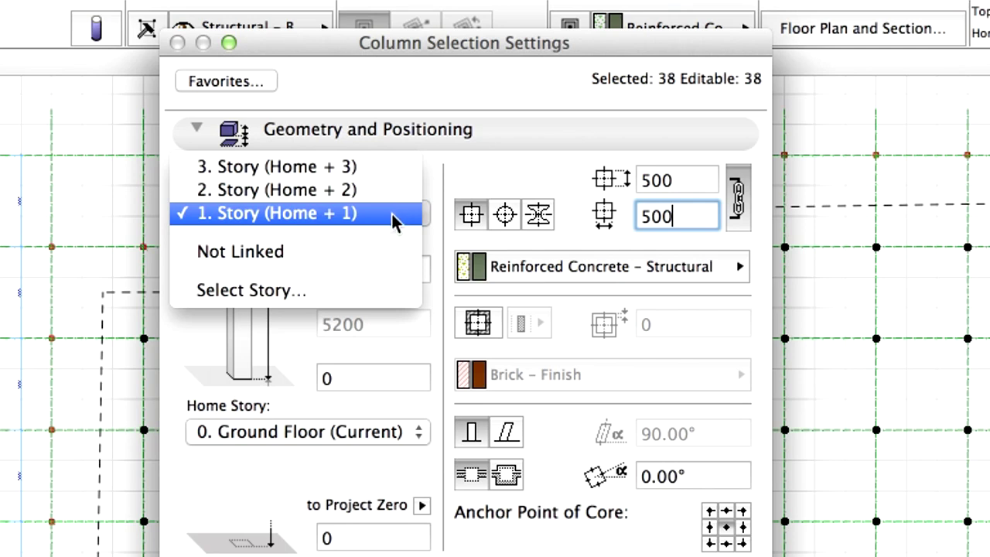
pyautogui.click(387, 290)
pyautogui.click(357, 271)
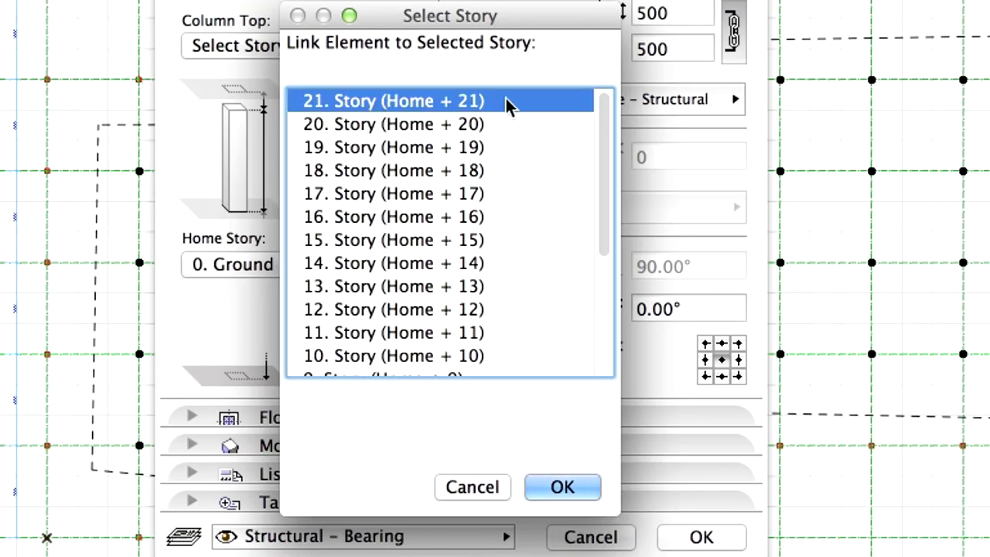
pyautogui.click(586, 488)
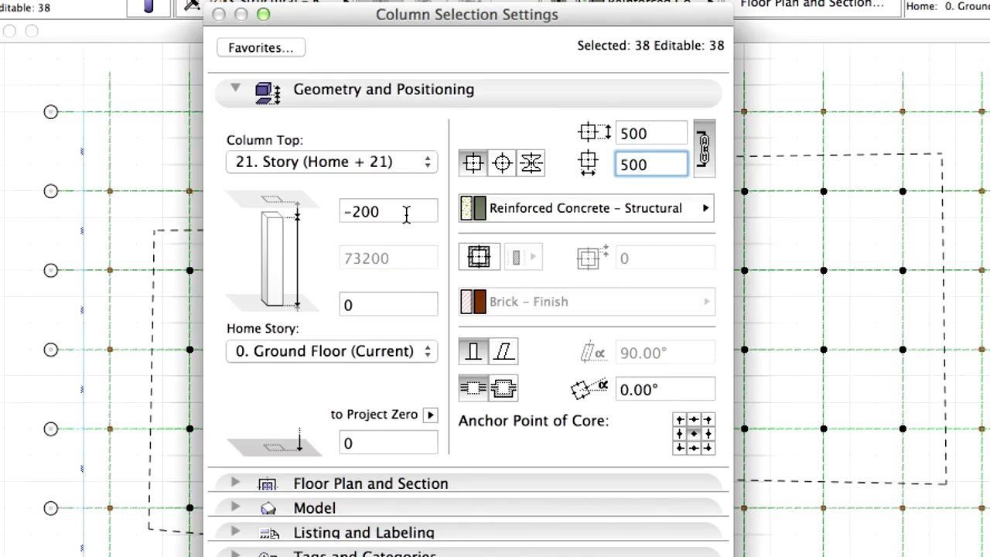
pyautogui.moveTo(406, 214); pyautogui.dragTo(334, 210)
pyautogui.click(410, 215)
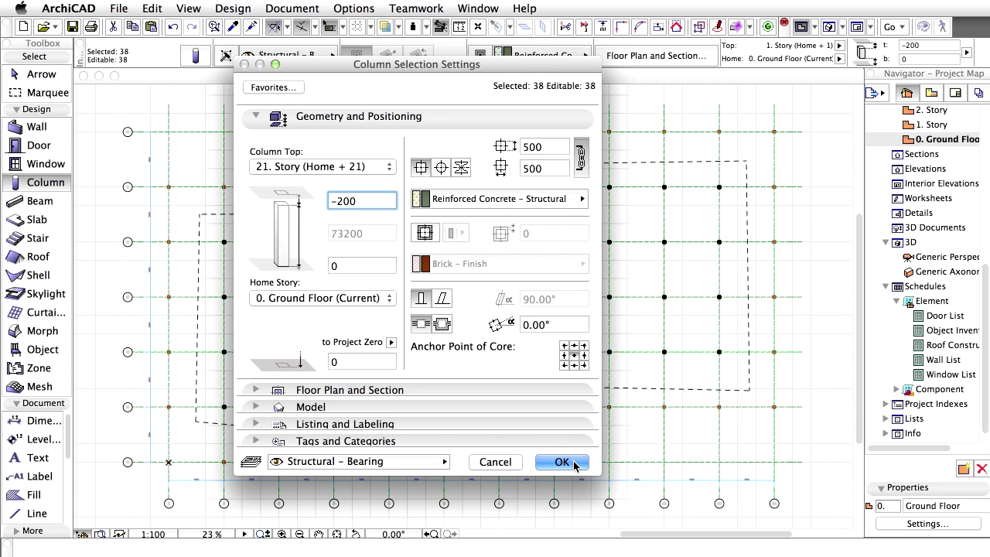
pyautogui.click(575, 462)
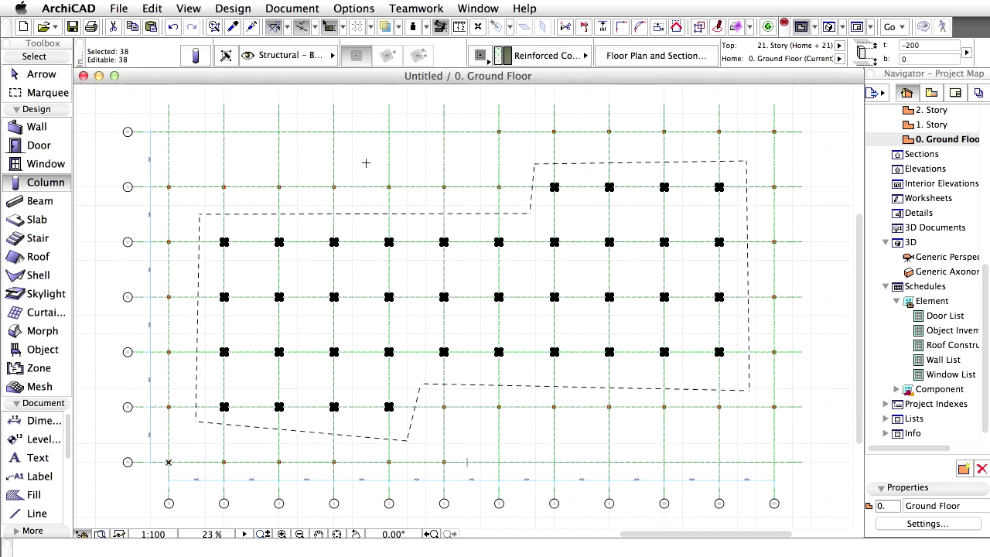
pyautogui.press('Escape')
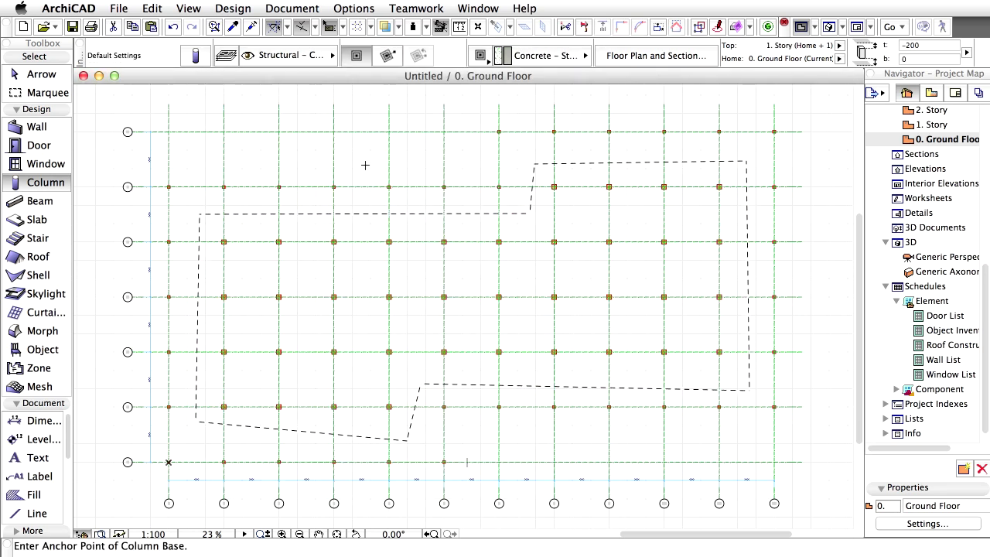